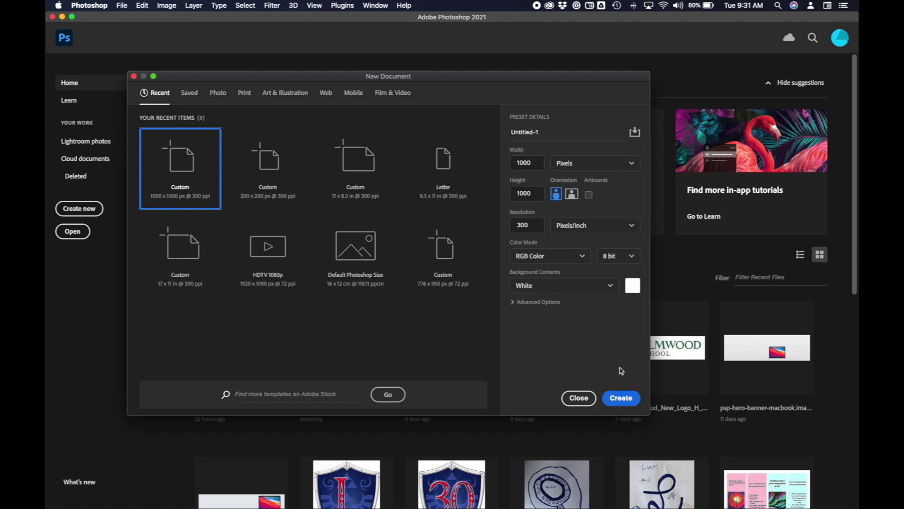
- Create a 1000 x 1000 pixel RGB document at 300 ppi with a white background and show the rulers
{"action": "left_click", "coordinate": [622, 398]}
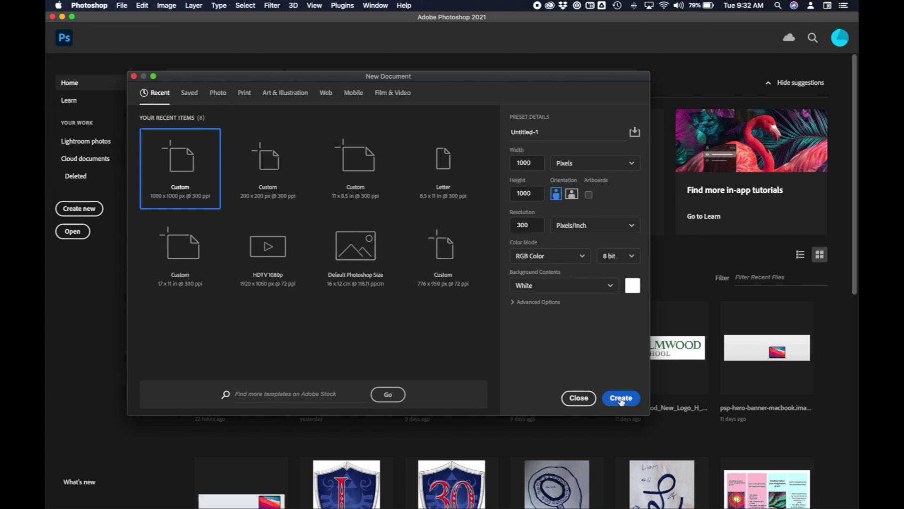
{"action": "left_click", "coordinate": [621, 399]}
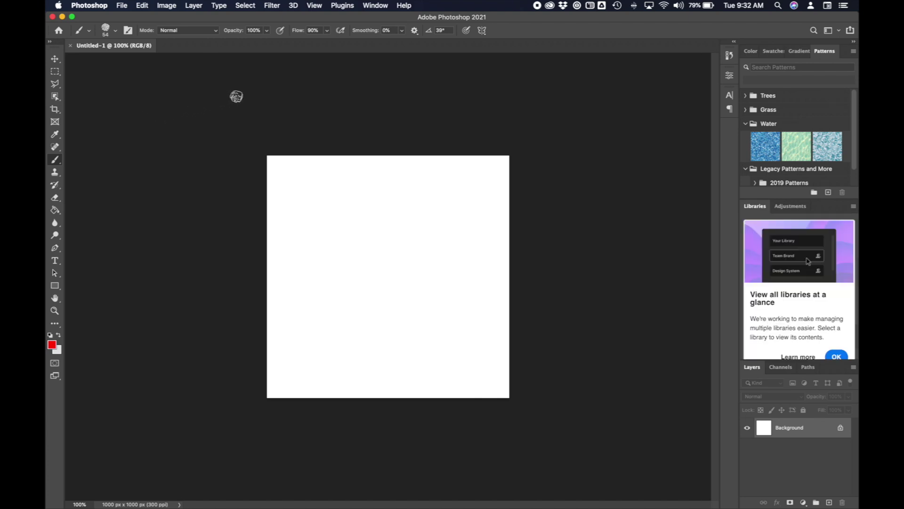
{"action": "left_click", "coordinate": [315, 5]}
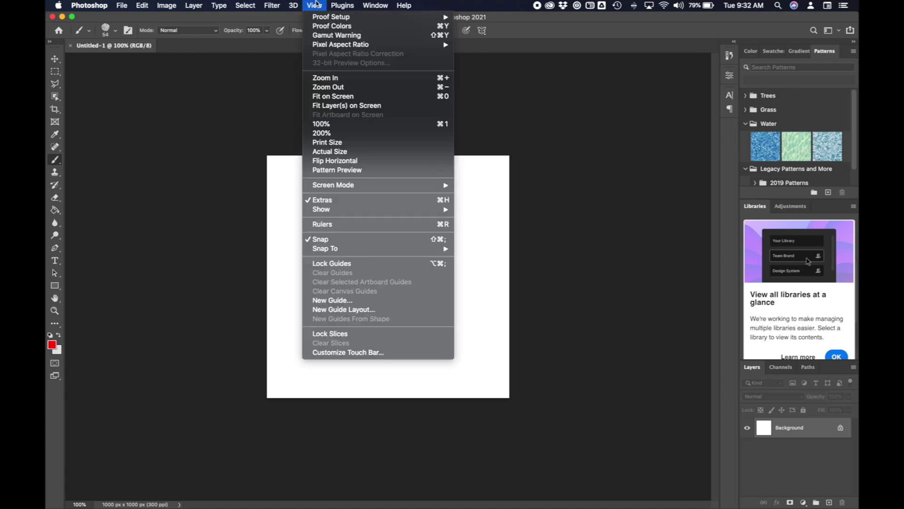
{"action": "left_click", "coordinate": [346, 229]}
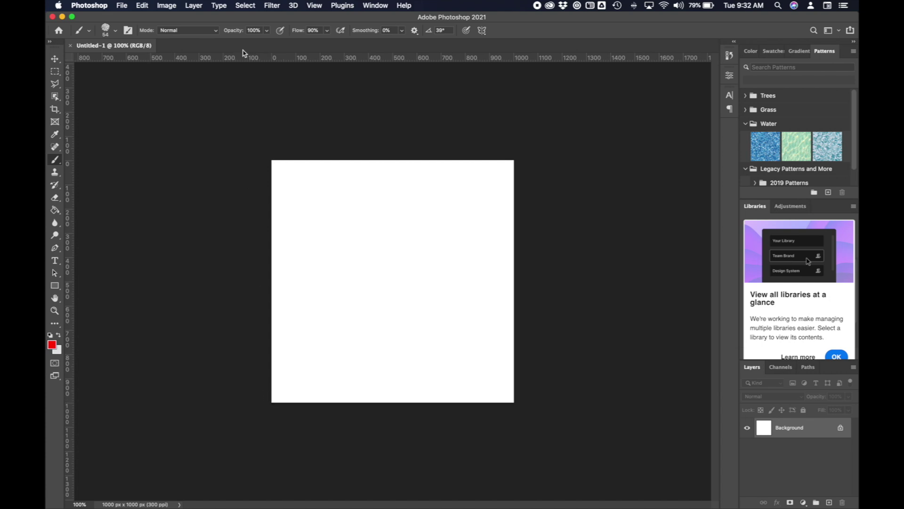
- Add a horizontal guide at 0 px along the canvas's upper edge
{"action": "left_click", "coordinate": [314, 6]}
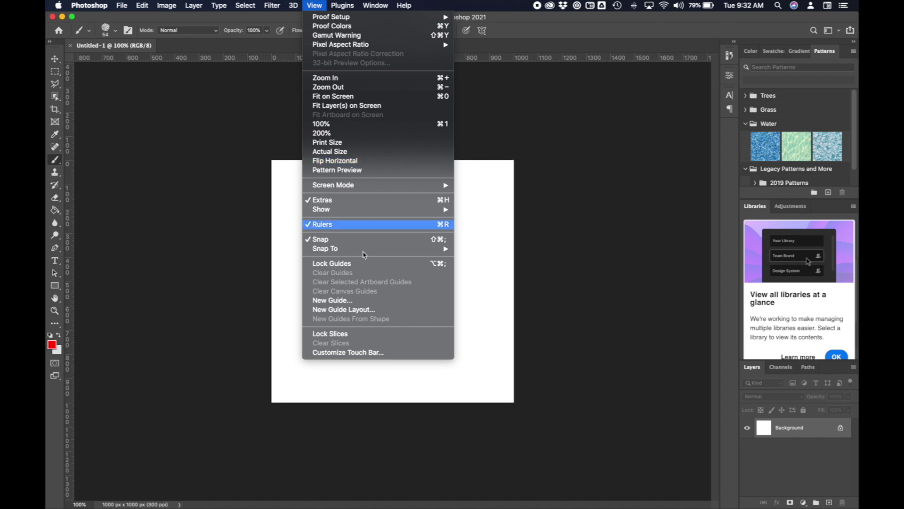
{"action": "left_click", "coordinate": [356, 304]}
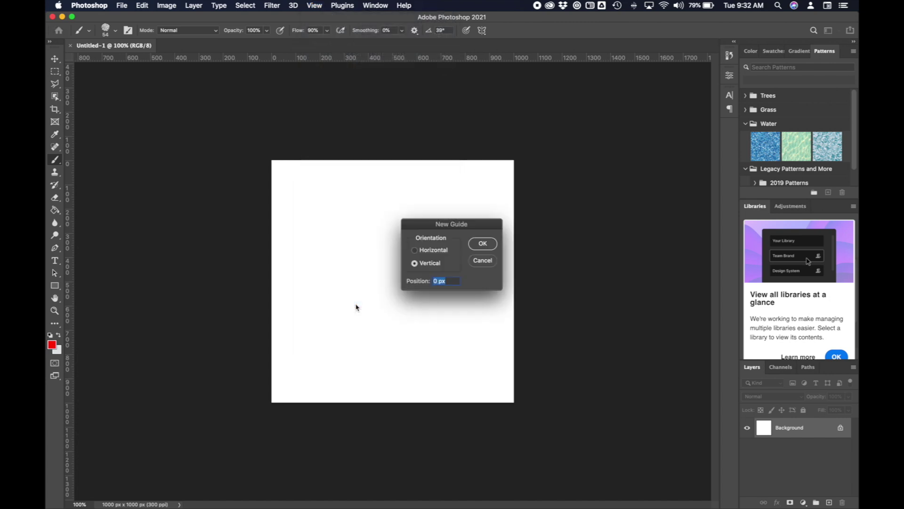
{"action": "left_click", "coordinate": [434, 254]}
{"action": "left_click", "coordinate": [487, 247]}
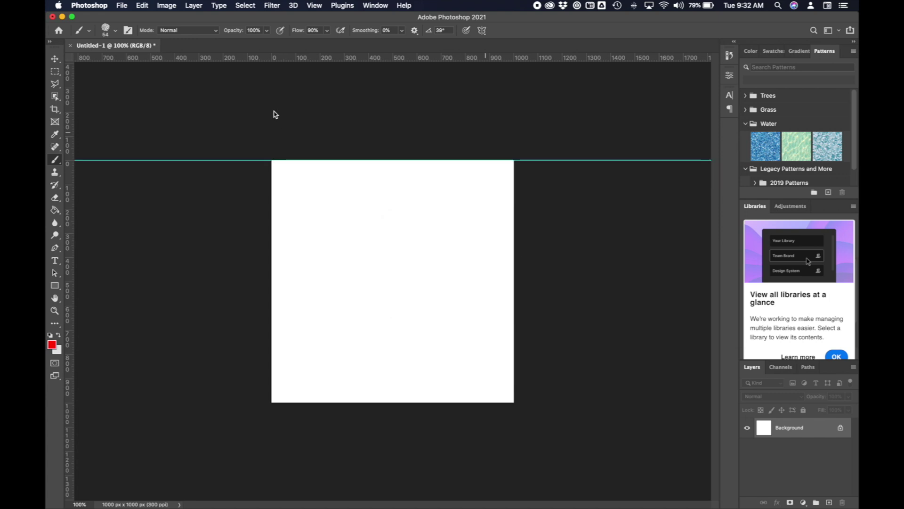
- Add a horizontal guide at 500 px across the middle of the canvas
{"action": "left_click", "coordinate": [314, 5]}
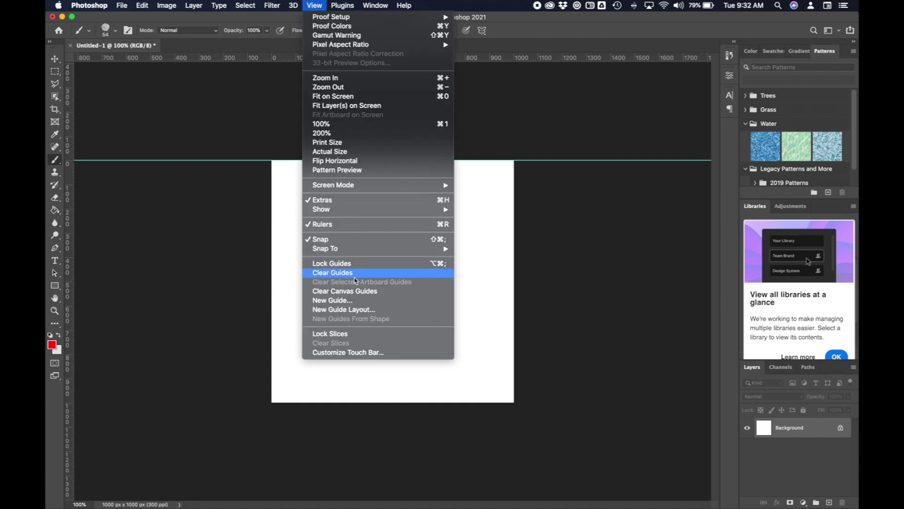
{"action": "left_click", "coordinate": [354, 301]}
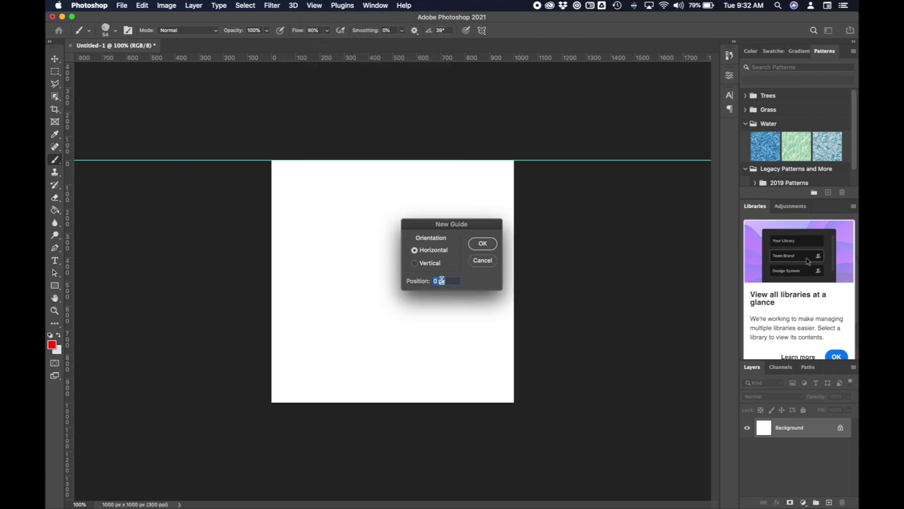
{"action": "type", "text": "500"}
{"action": "left_click", "coordinate": [476, 250]}
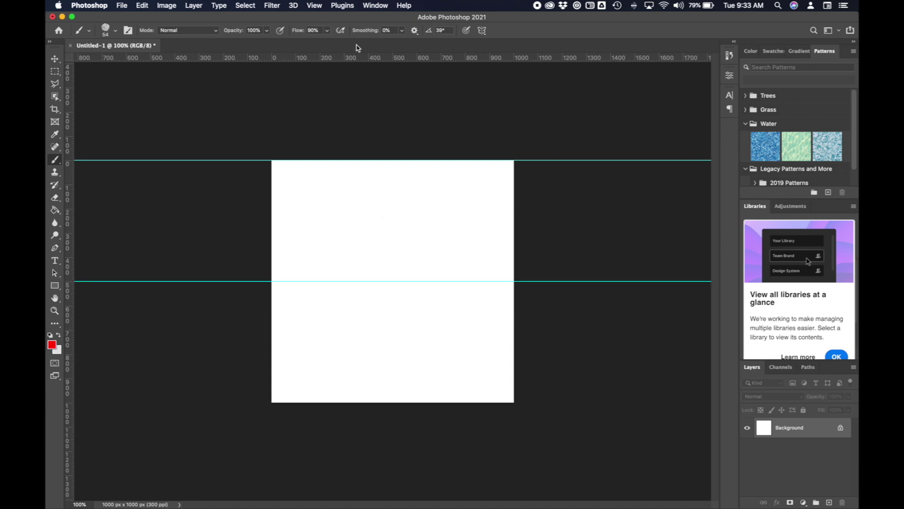
- Add a horizontal guide at 1000 px along the canvas's lower edge
{"action": "left_click", "coordinate": [310, 5]}
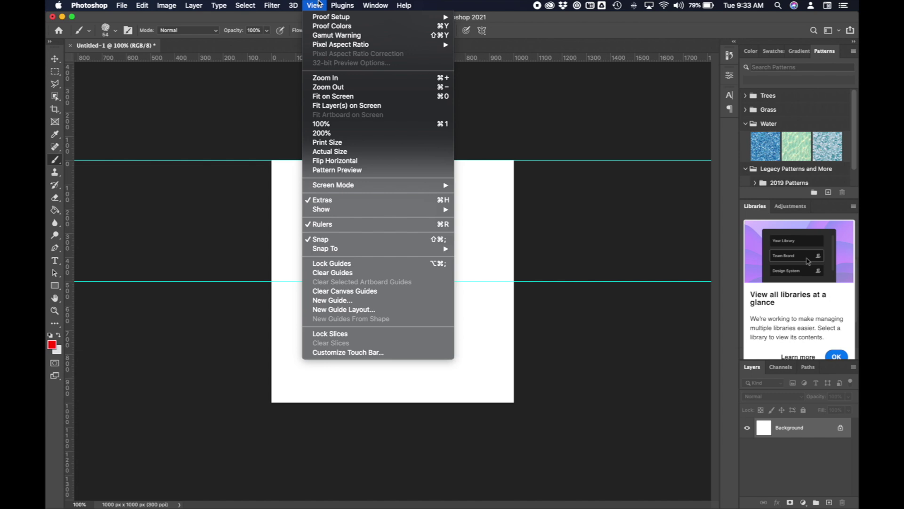
{"action": "left_click", "coordinate": [332, 300]}
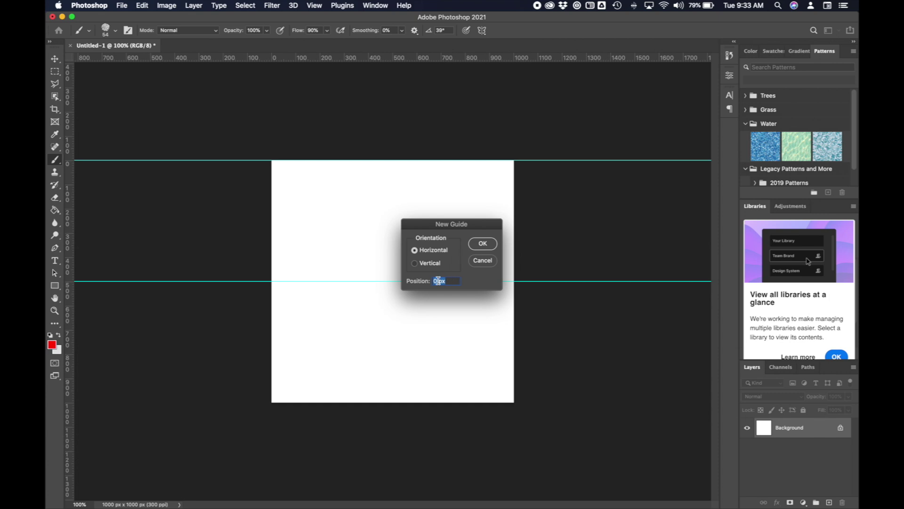
{"action": "type", "text": "1000"}
{"action": "left_click", "coordinate": [485, 244]}
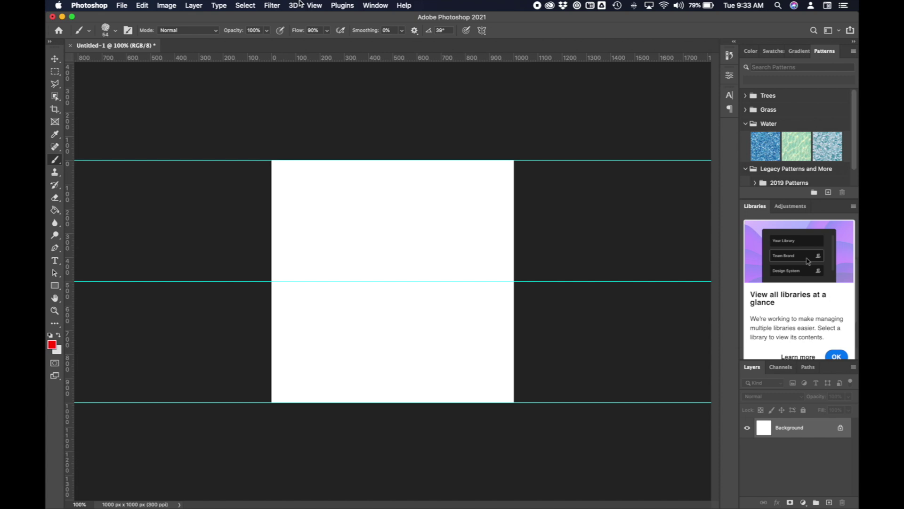
- Add a vertical guide at 0 px along the canvas's left edge
{"action": "left_click", "coordinate": [314, 5]}
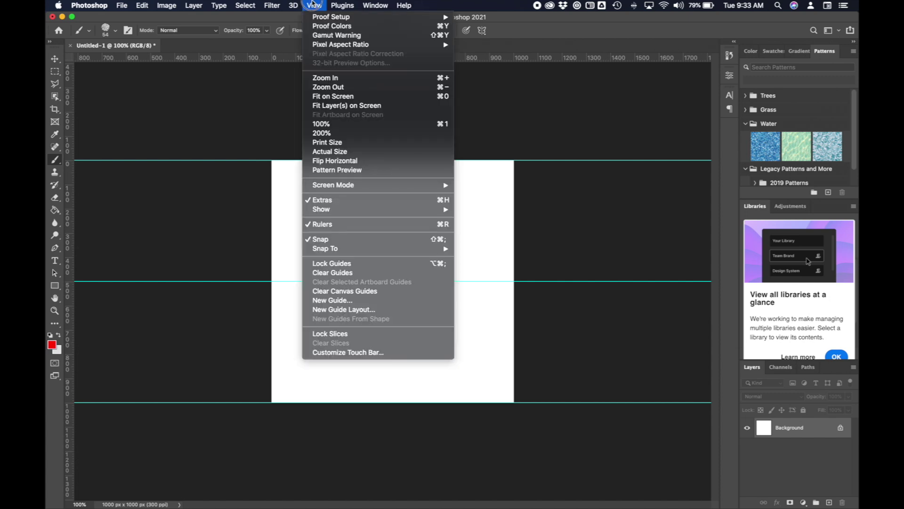
{"action": "left_click", "coordinate": [344, 301]}
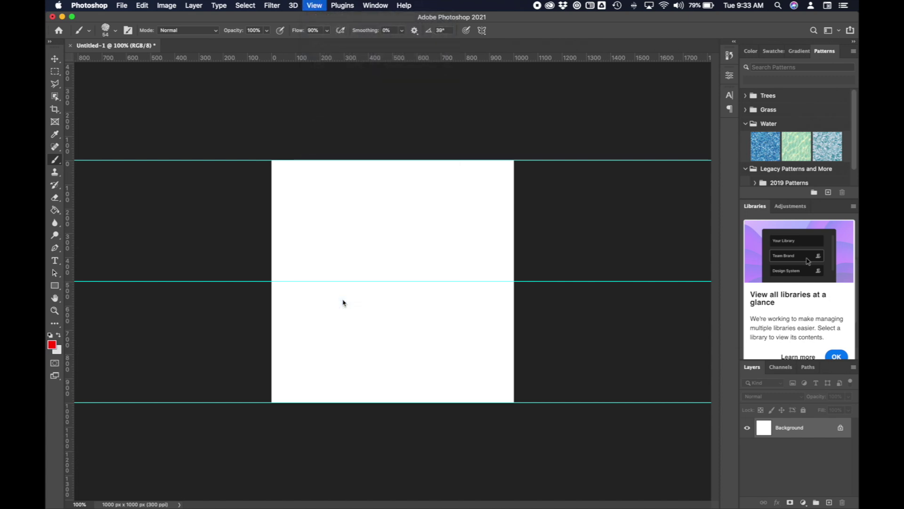
{"action": "left_click", "coordinate": [433, 262]}
{"action": "left_click", "coordinate": [480, 243]}
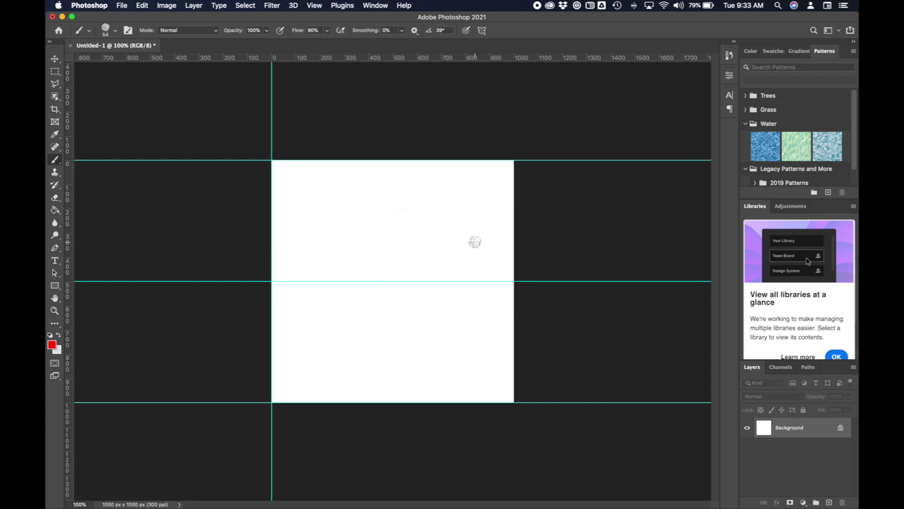
- Add a vertical guide at 500 px through the centre of the canvas
{"action": "left_click", "coordinate": [313, 5]}
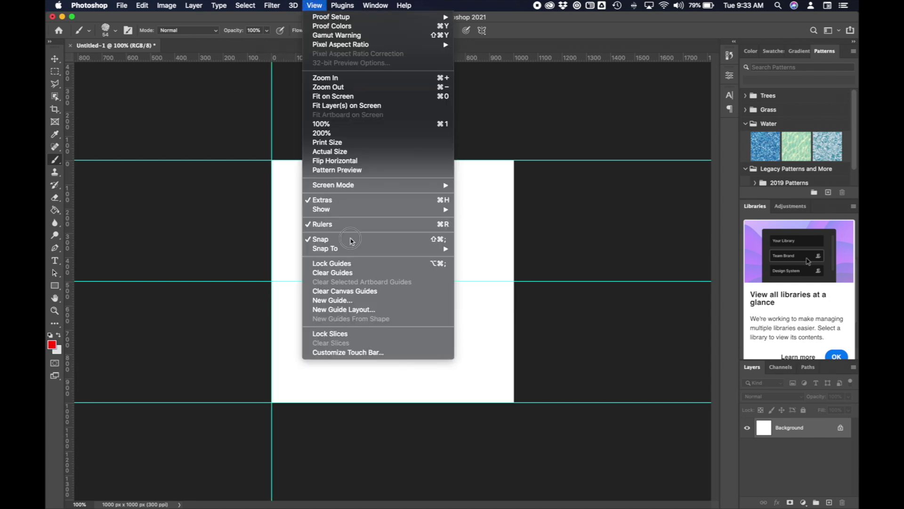
{"action": "left_click", "coordinate": [359, 302]}
{"action": "type", "text": "500"}
{"action": "key", "text": "Return"}
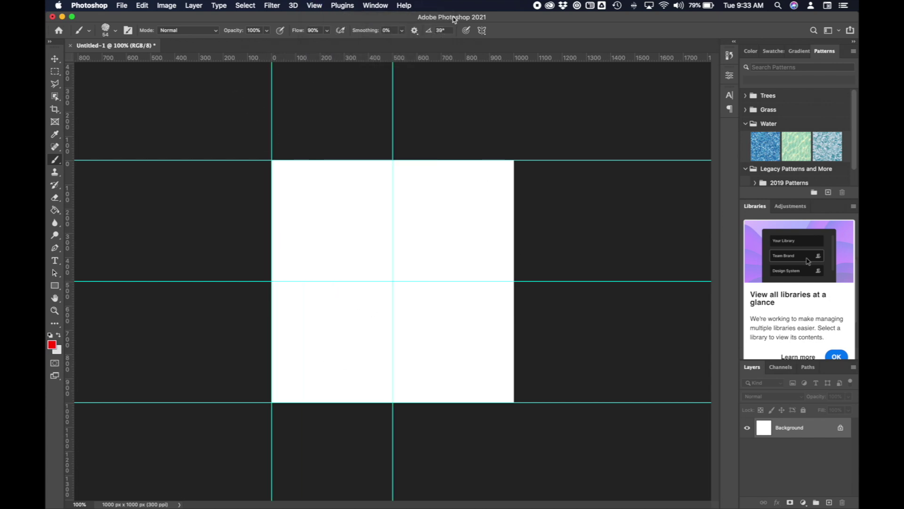
- Add a vertical guide at 1000 px along the canvas's right edge
{"action": "left_click", "coordinate": [315, 5]}
{"action": "left_click", "coordinate": [353, 301]}
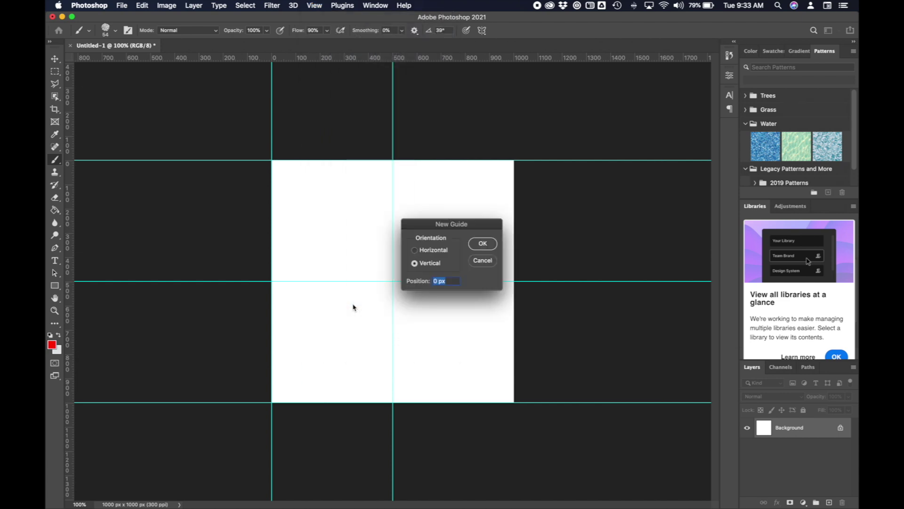
{"action": "type", "text": "1000"}
{"action": "left_click", "coordinate": [483, 243]}
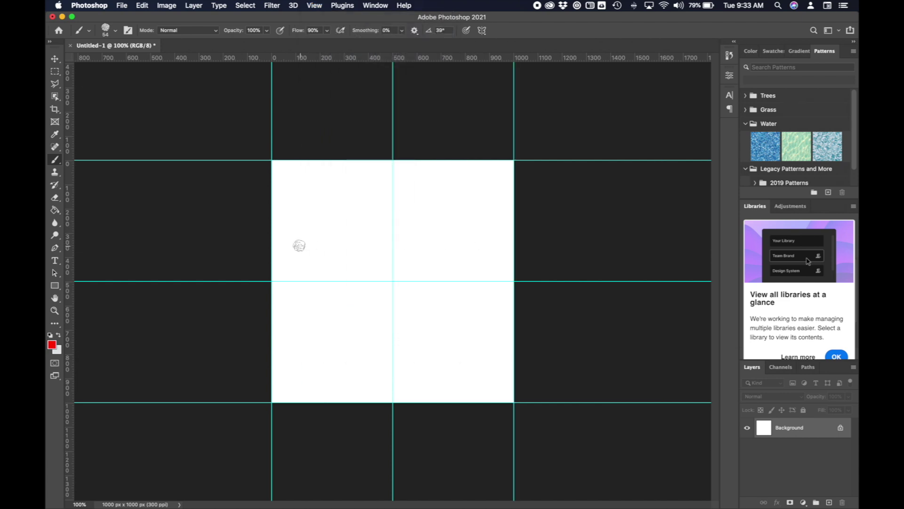
- Paint several loose red strokes and a few small dots across the white canvas with the Brush tool
{"action": "right_click", "coordinate": [57, 160]}
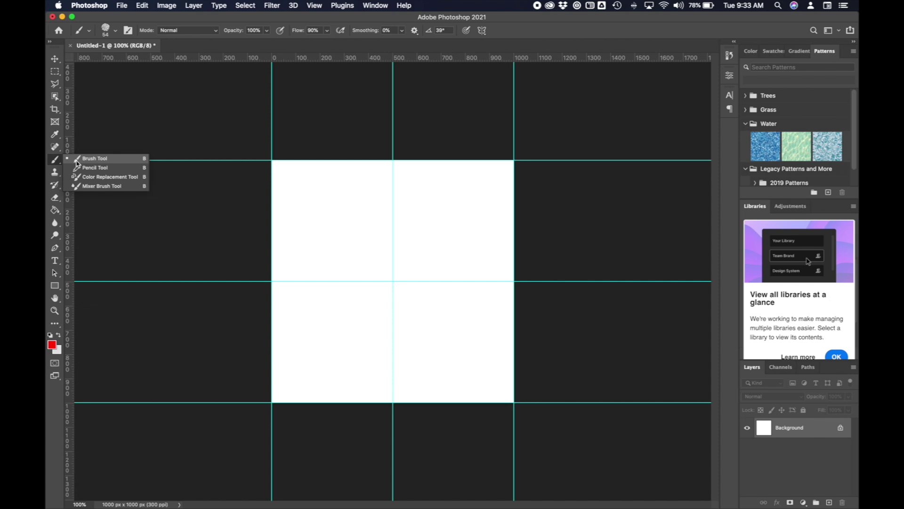
{"action": "left_click", "coordinate": [78, 160]}
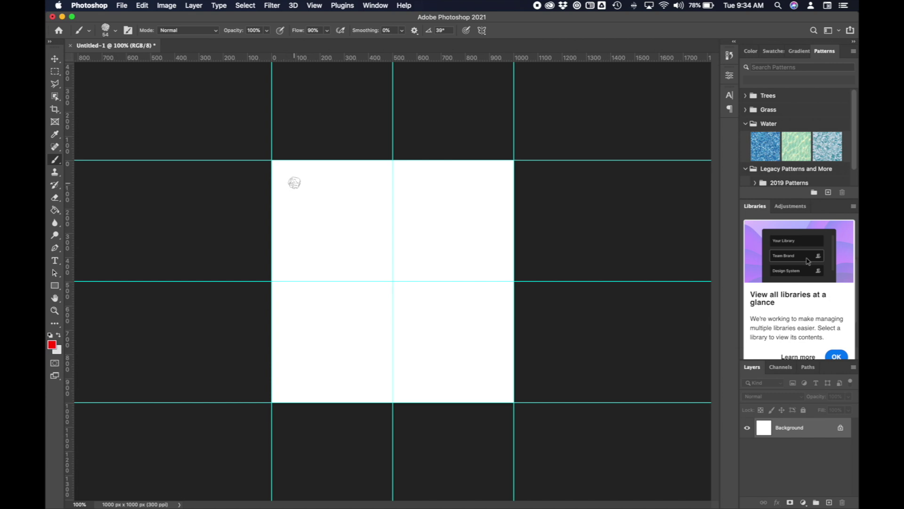
{"action": "mouse_move", "coordinate": [295, 182]}
{"action": "left_mouse_down"}
{"action": "mouse_move", "coordinate": [426, 364]}
{"action": "mouse_move", "coordinate": [485, 323]}
{"action": "mouse_move", "coordinate": [481, 294]}
{"action": "left_mouse_up"}
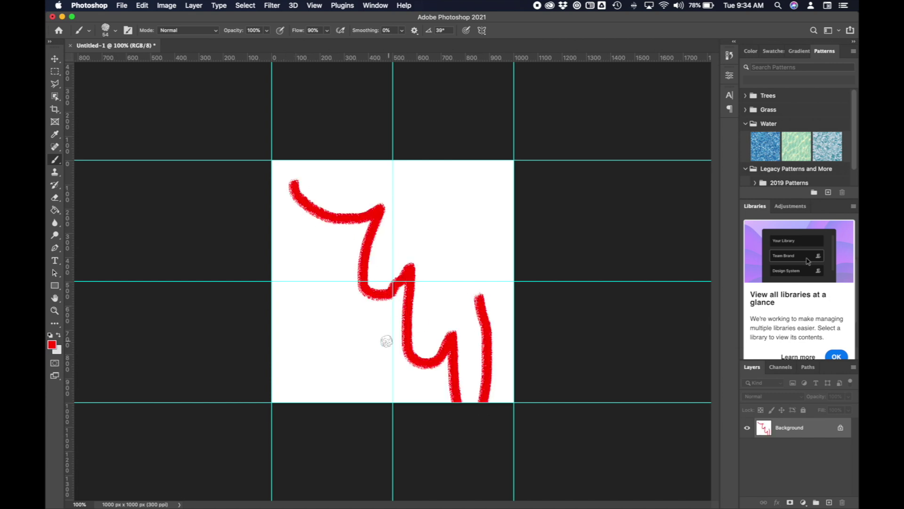
{"action": "left_click_drag", "start_coordinate": [330, 351], "coordinate": [448, 193]}
{"action": "left_click_drag", "start_coordinate": [477, 233], "coordinate": [395, 285]}
{"action": "left_click", "coordinate": [319, 243]}
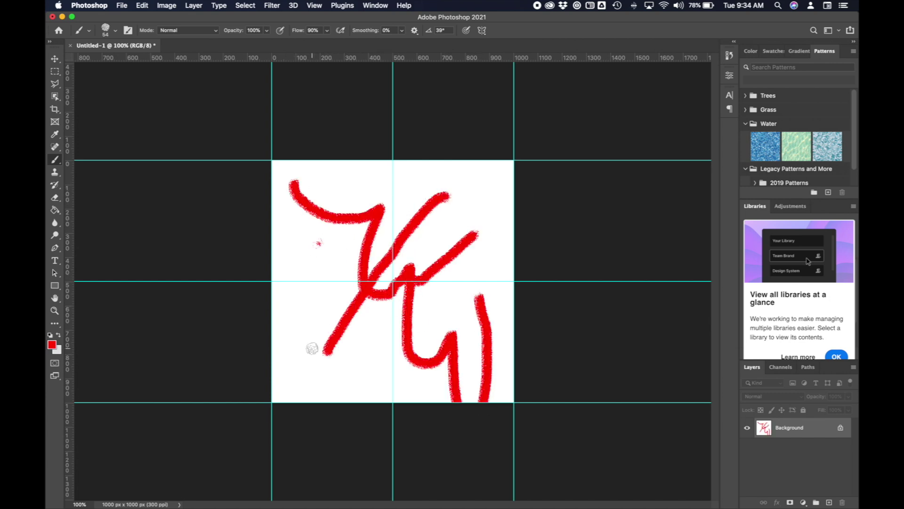
{"action": "left_click", "coordinate": [313, 346]}
{"action": "left_click", "coordinate": [468, 216]}
- Define the painted red artwork as a pattern named Pattern 1
{"action": "left_click", "coordinate": [143, 5]}
{"action": "left_click", "coordinate": [173, 283]}
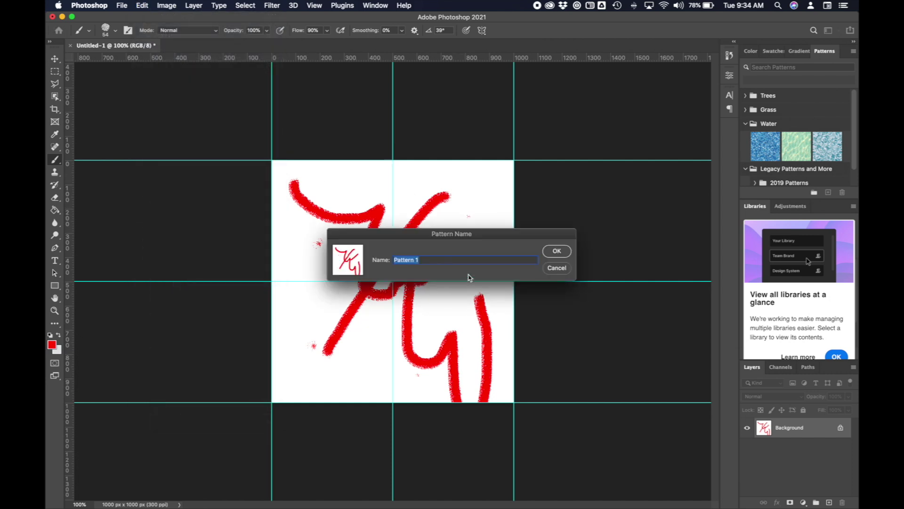
{"action": "left_click", "coordinate": [555, 251]}
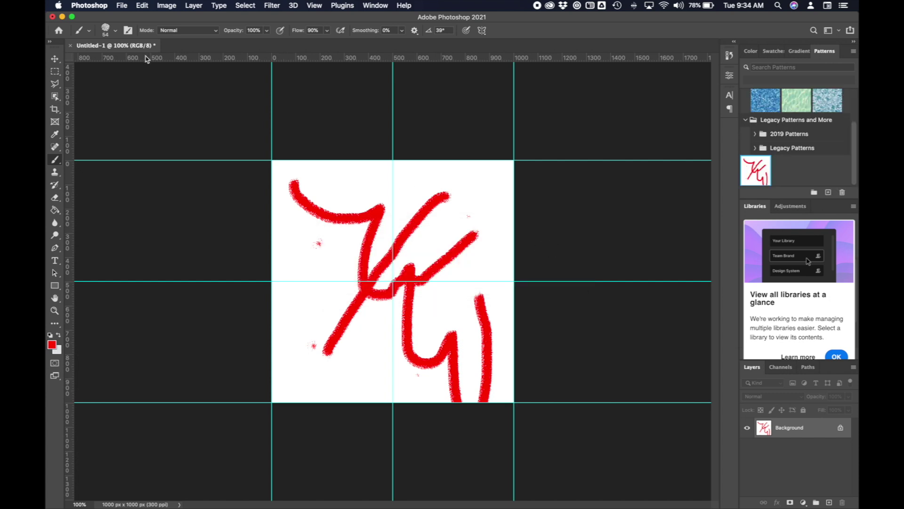
- Create a second document of 11 x 8.5 inches at 300 ppi in RGB with a white background
{"action": "left_click", "coordinate": [122, 6]}
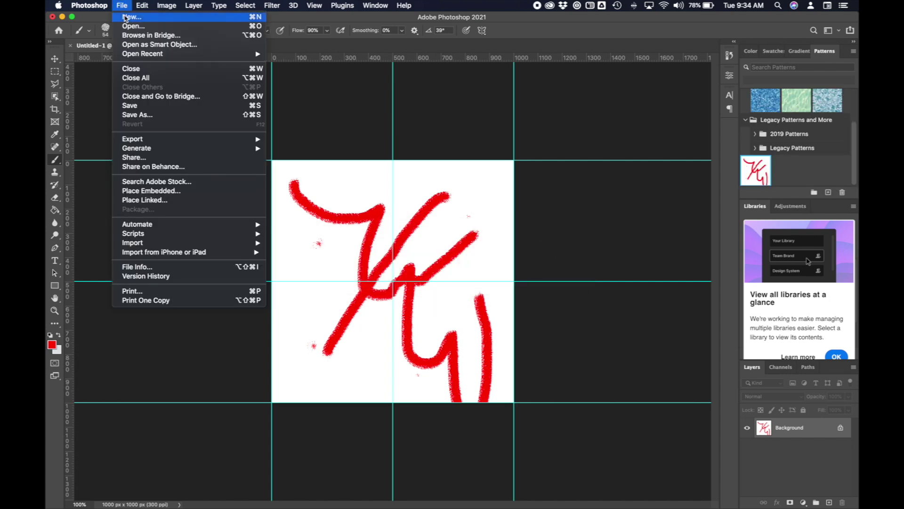
{"action": "left_click", "coordinate": [128, 17]}
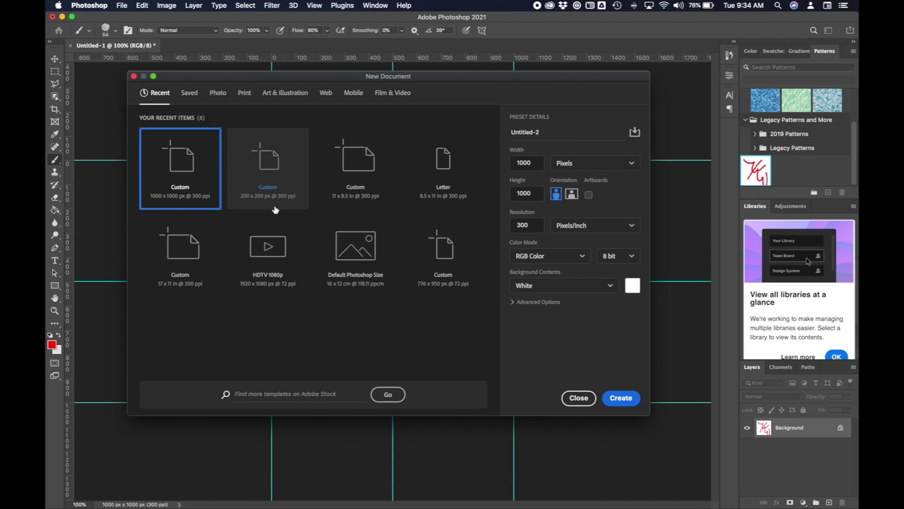
{"action": "left_click", "coordinate": [346, 204]}
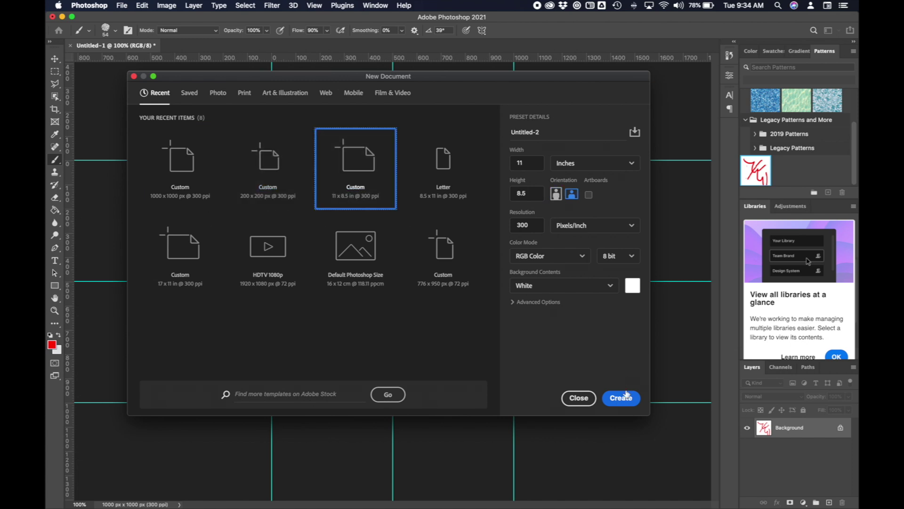
{"action": "left_click", "coordinate": [621, 398]}
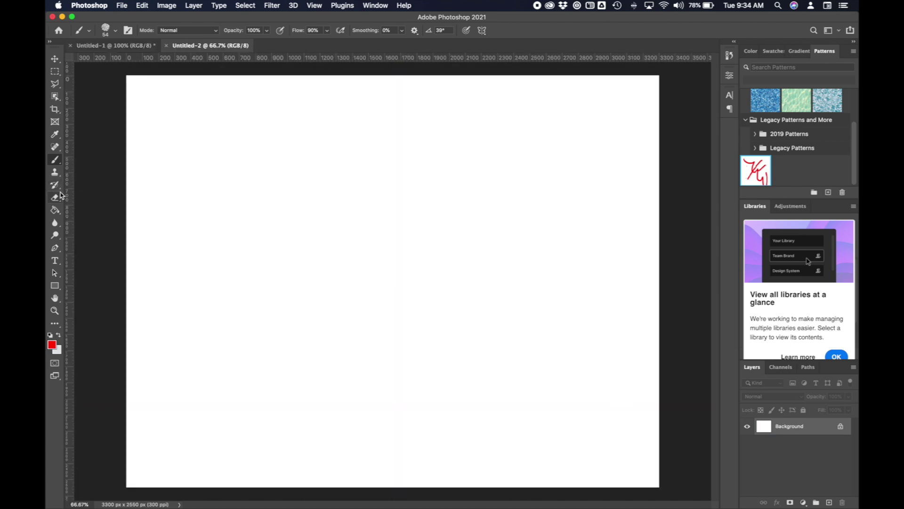
- Test the Paint Bucket on the blank canvas with the red foreground color and undo the fill
{"action": "left_click_drag", "start_coordinate": [55, 210], "coordinate": [68, 211]}
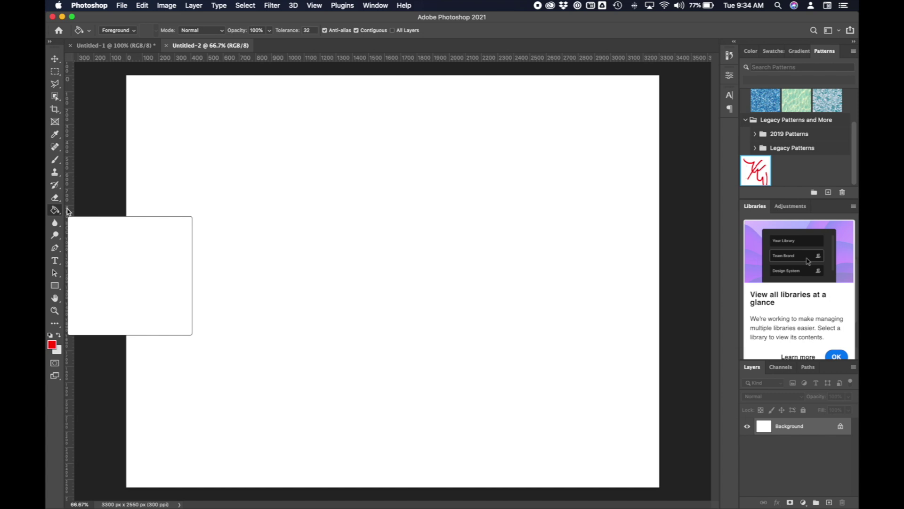
{"action": "left_click", "coordinate": [185, 189]}
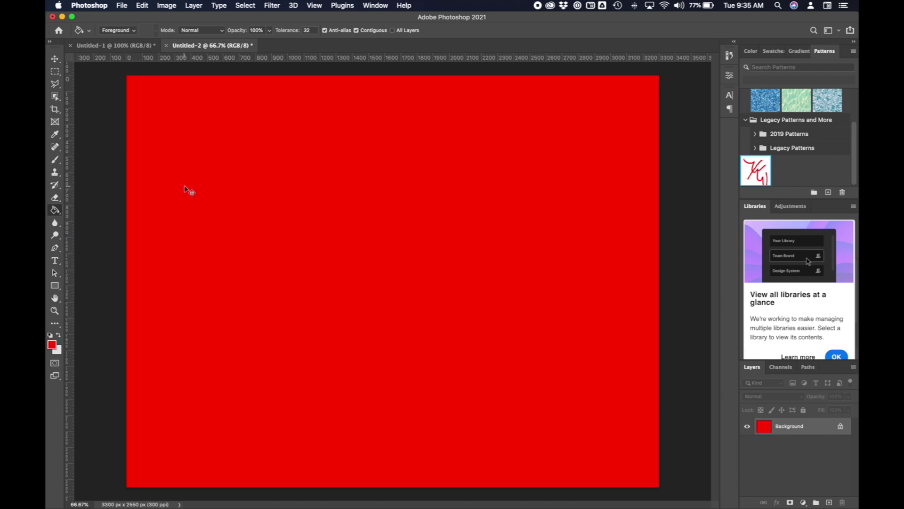
{"action": "key", "text": "super+z"}
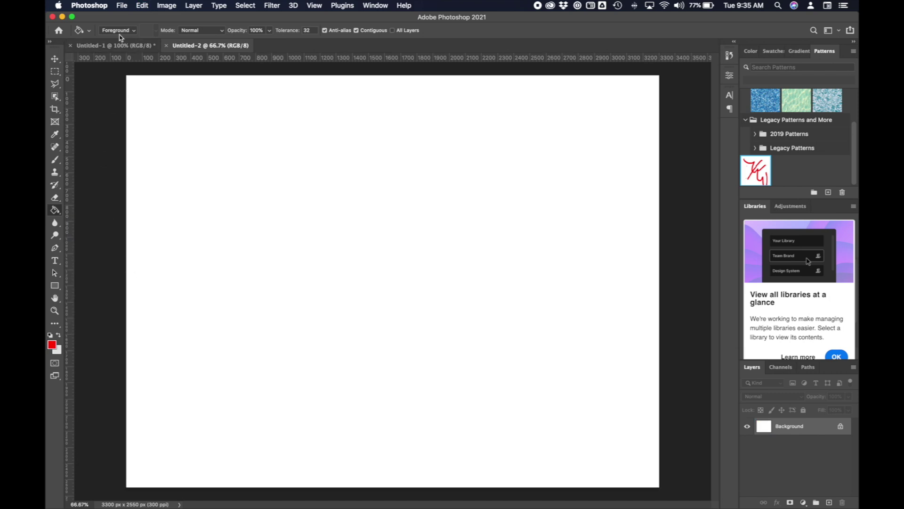
- Set the Paint Bucket's fill source to Pattern, and try the green leaf pattern on the canvas before undoing that fill
{"action": "left_click", "coordinate": [134, 32]}
{"action": "left_click", "coordinate": [131, 37]}
{"action": "left_click", "coordinate": [184, 114]}
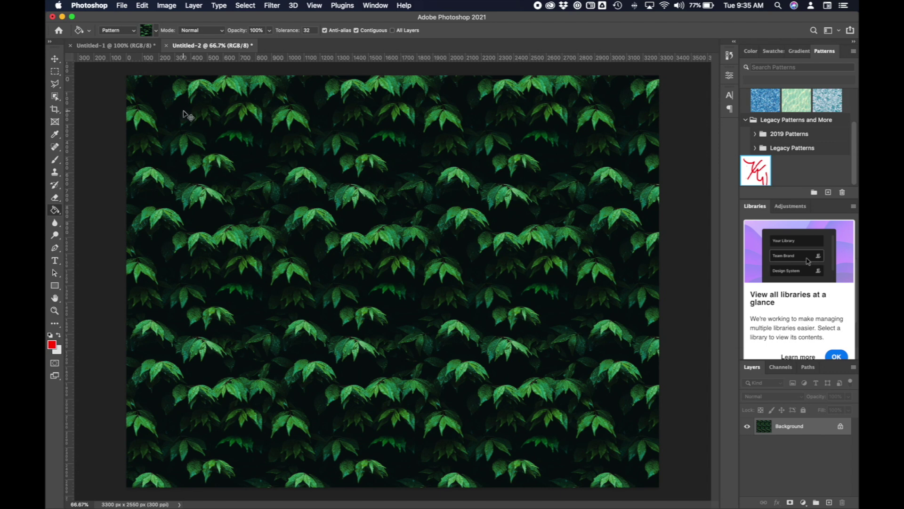
{"action": "key", "text": "super+z"}
- Choose the custom red brush pattern as the Paint Bucket fill and fill the blank letter-size canvas with it
{"action": "left_click", "coordinate": [157, 32]}
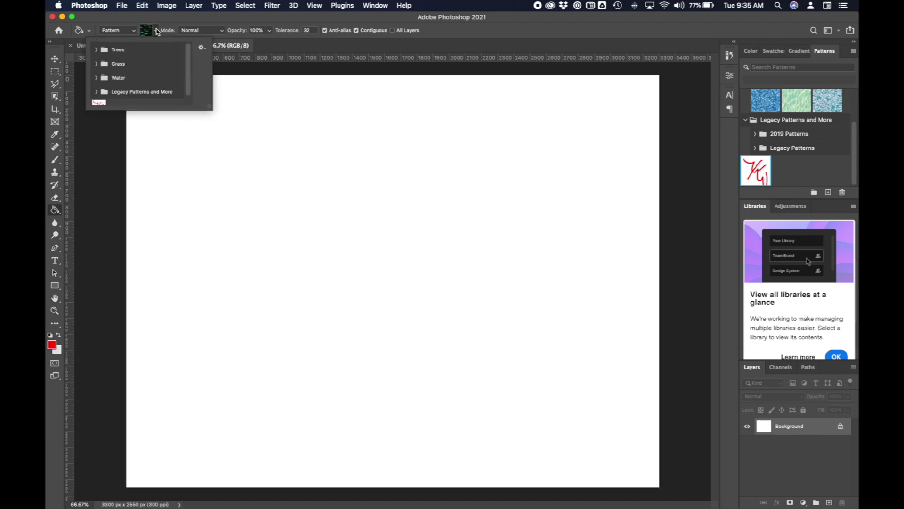
{"action": "scroll", "coordinate": [134, 79], "scroll_direction": "down", "scroll_amount": 2}
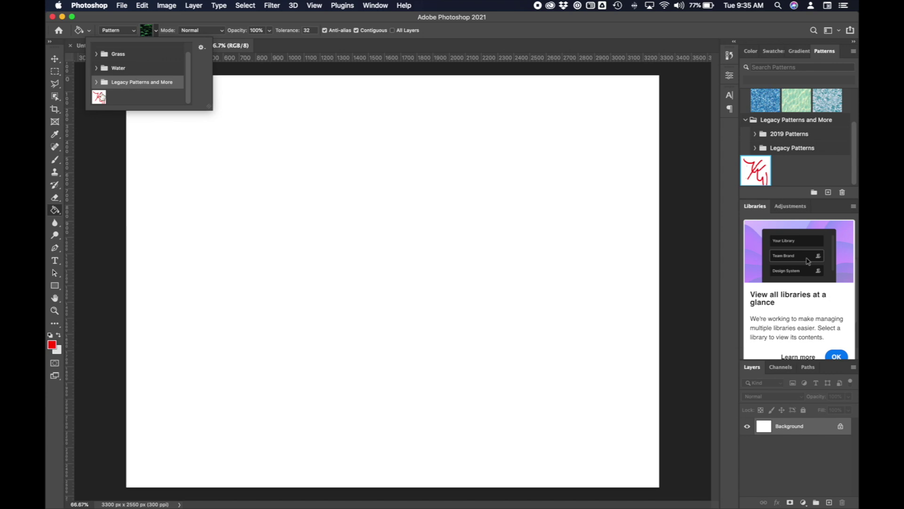
{"action": "left_click", "coordinate": [100, 97]}
{"action": "left_click", "coordinate": [278, 212]}
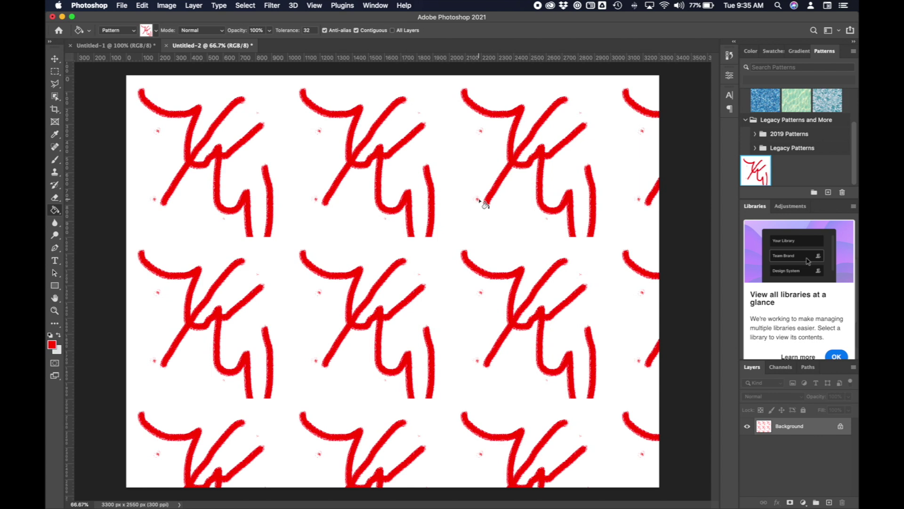
- Undo the red artwork in the 1000 px document, and restore the guide along the canvas's right edge
{"action": "left_click", "coordinate": [136, 46]}
{"action": "key", "text": "super+z"}
{"action": "key", "text": "super+z"}
{"action": "key", "text": "super+z"}
{"action": "key", "text": "super+z"}
{"action": "key", "text": "super+z"}
{"action": "key", "text": "super+z"}
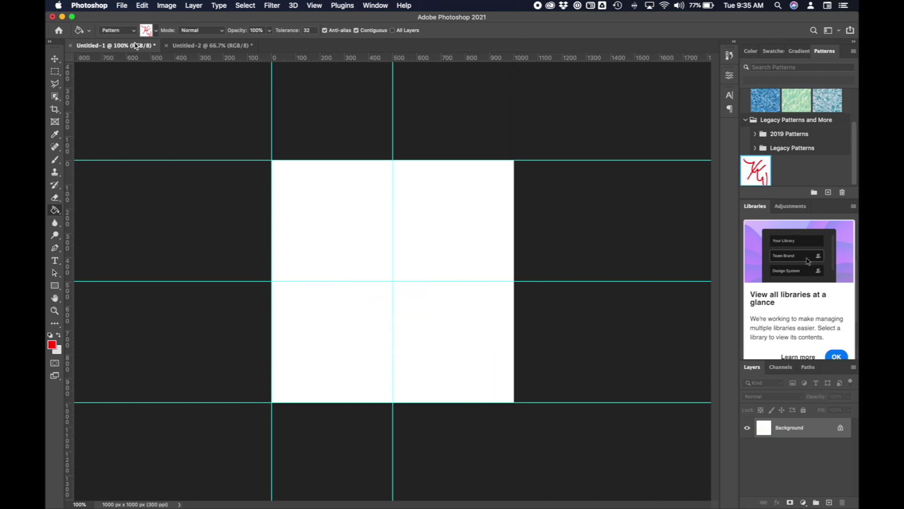
{"action": "left_click", "coordinate": [146, 4]}
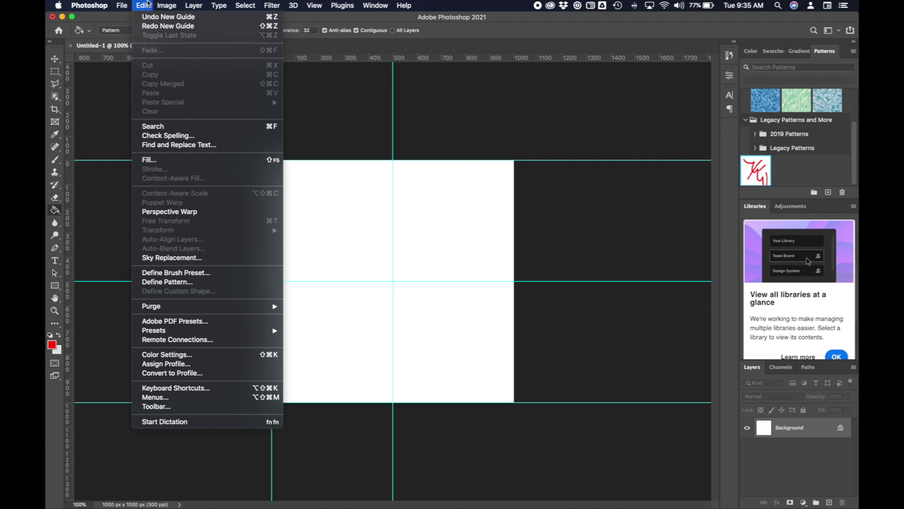
{"action": "left_click", "coordinate": [156, 24]}
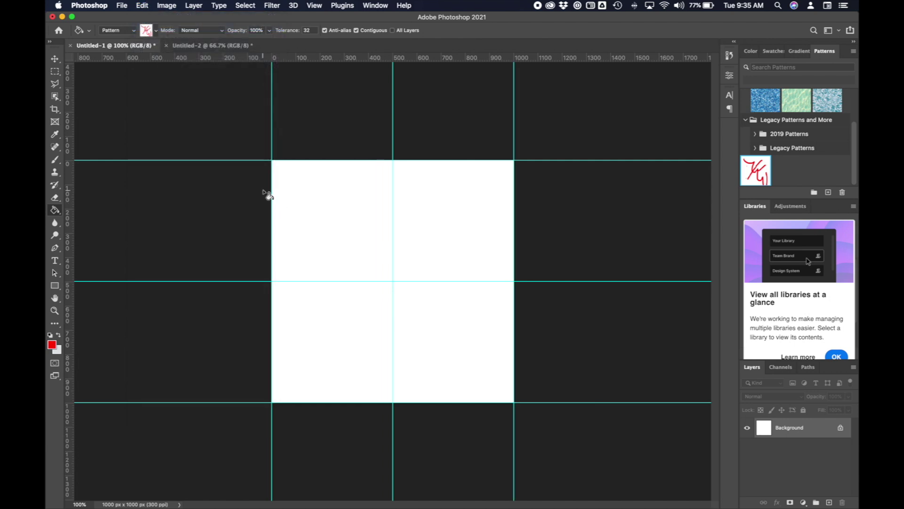
- Paint a wavy red line with the Soft Round brush from the canvas's left edge to its right edge, both ends about 100 px down
{"action": "left_click", "coordinate": [56, 184]}
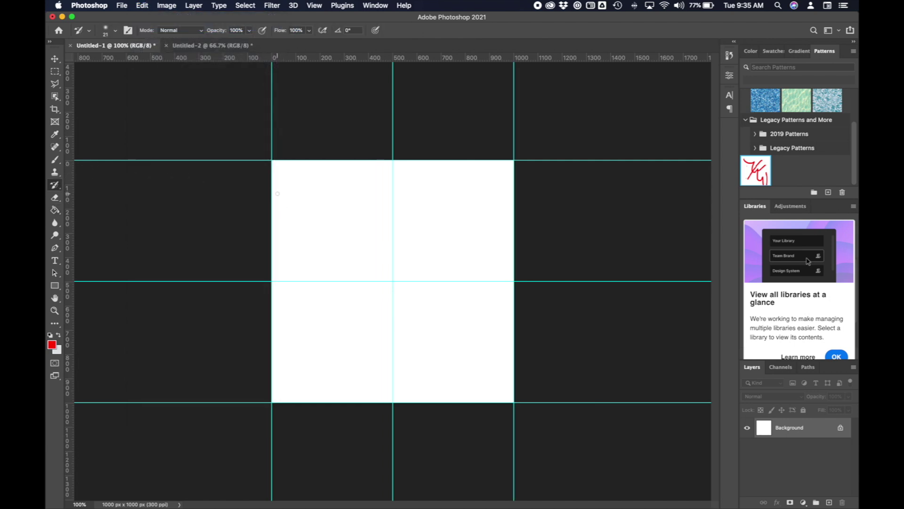
{"action": "key", "text": "b"}
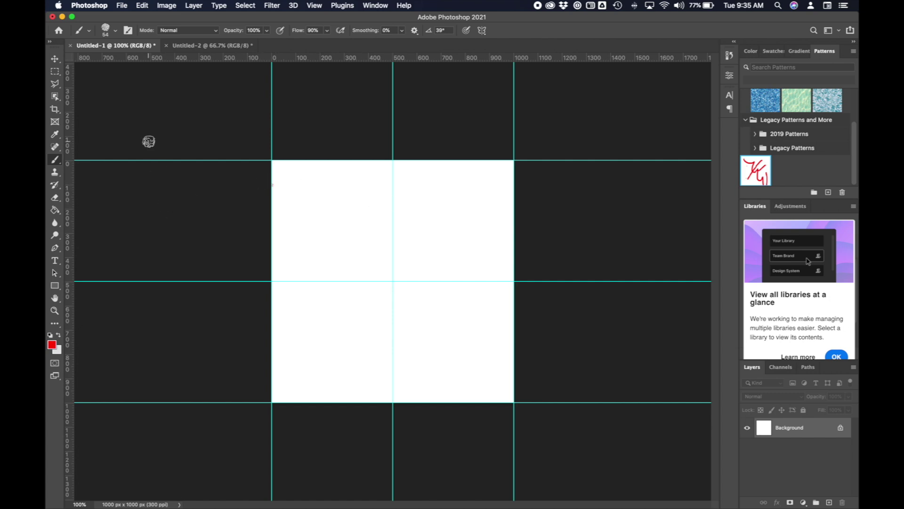
{"action": "left_click", "coordinate": [116, 31]}
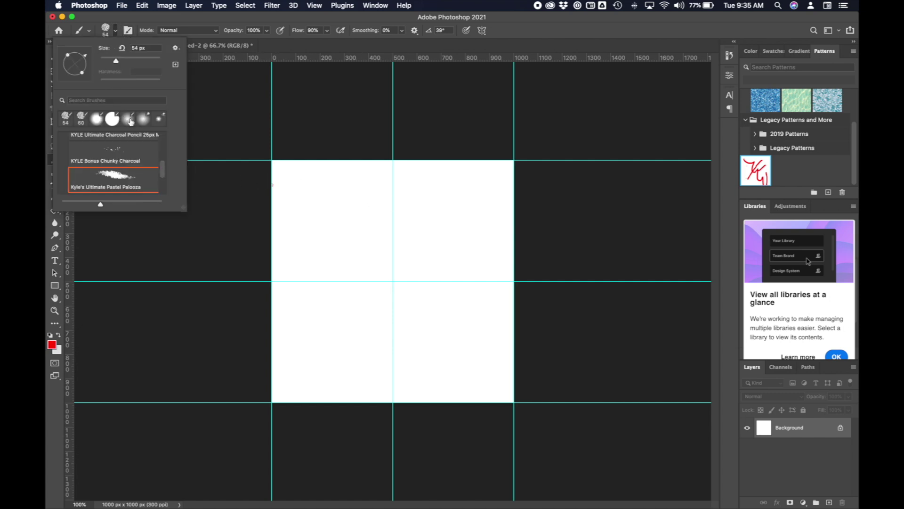
{"action": "scroll", "coordinate": [139, 156], "scroll_direction": "up", "scroll_amount": 5}
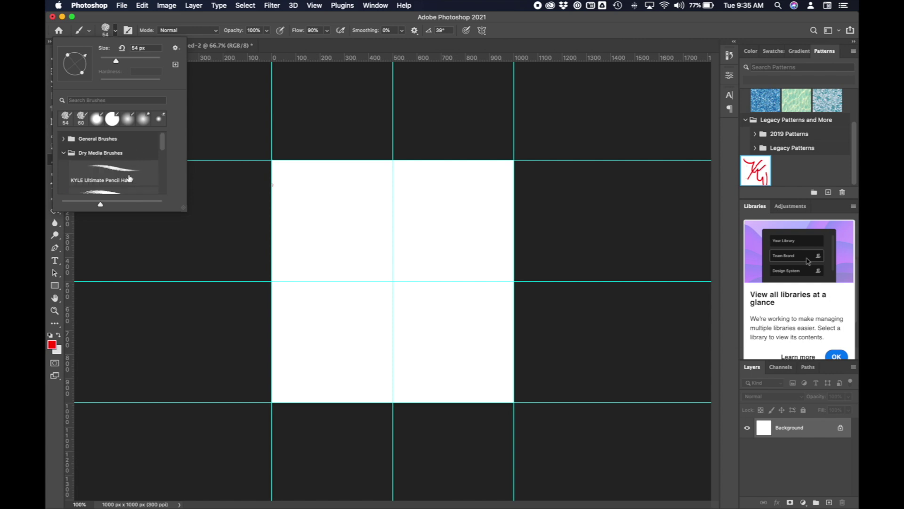
{"action": "left_click", "coordinate": [63, 140]}
{"action": "left_click", "coordinate": [106, 159]}
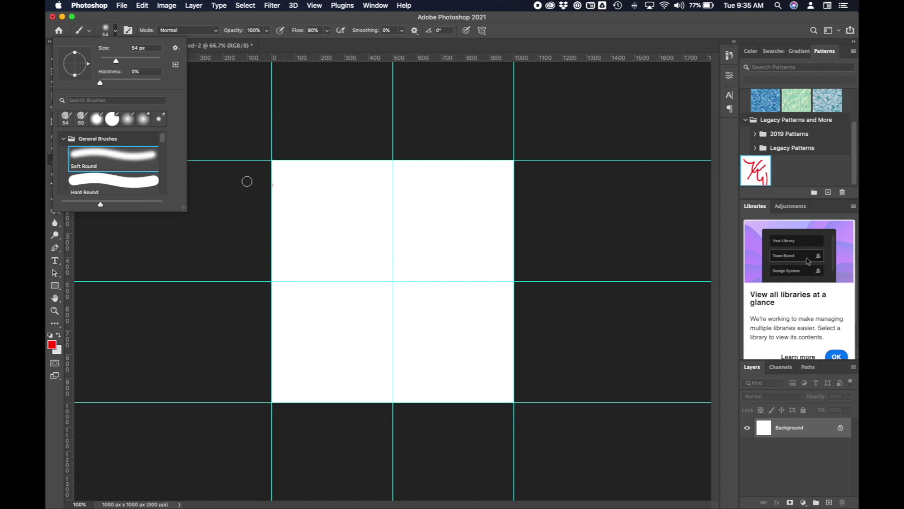
{"action": "left_click", "coordinate": [272, 184]}
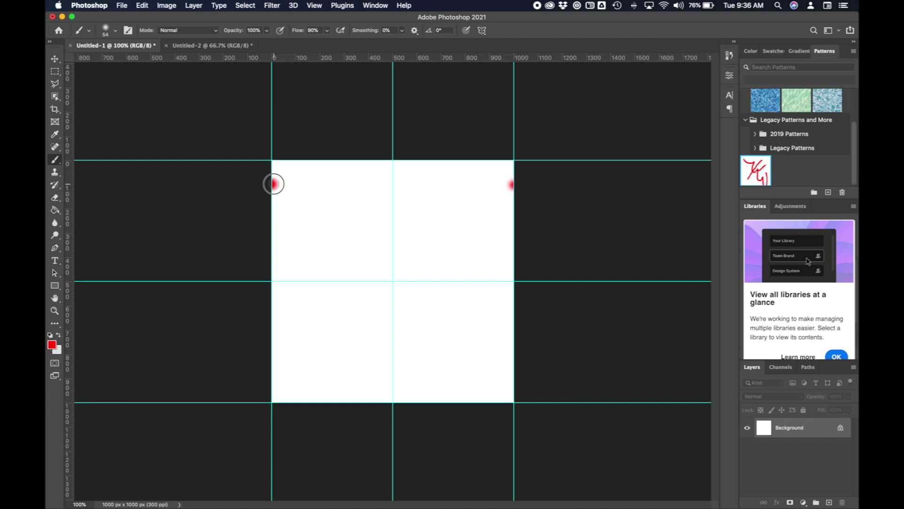
{"action": "mouse_move", "coordinate": [275, 184]}
{"action": "left_mouse_down"}
{"action": "mouse_move", "coordinate": [309, 214]}
{"action": "mouse_move", "coordinate": [335, 302]}
{"action": "mouse_move", "coordinate": [398, 336]}
{"action": "mouse_move", "coordinate": [426, 228]}
{"action": "mouse_move", "coordinate": [487, 179]}
{"action": "mouse_move", "coordinate": [508, 178]}
{"action": "mouse_move", "coordinate": [511, 187]}
{"action": "left_mouse_up"}
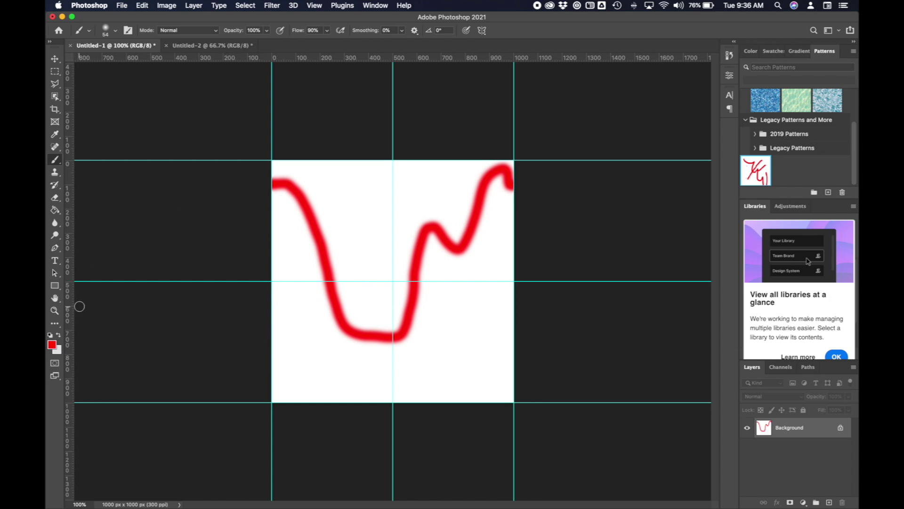
- Set the foreground color to blue 0600ff and paint a peaked line between matching points about 800 px down the left and right canvas edges
{"action": "left_click", "coordinate": [52, 345]}
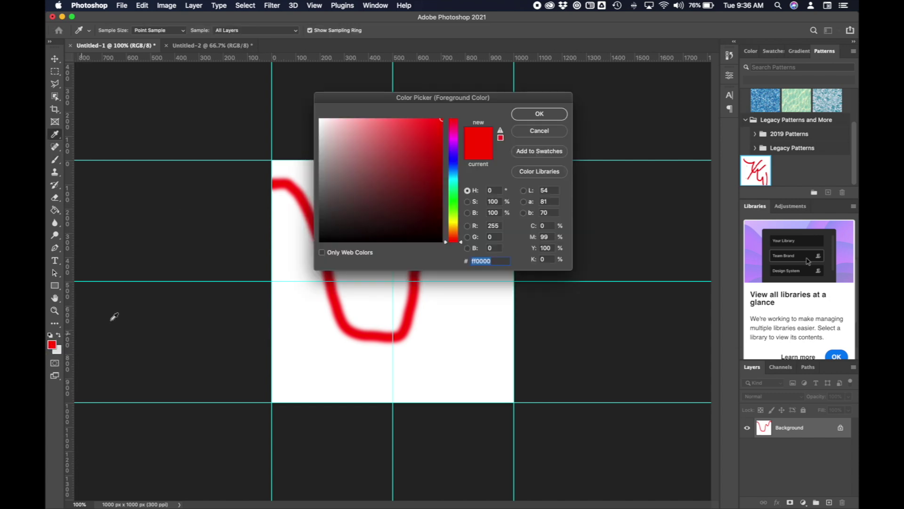
{"action": "left_click", "coordinate": [454, 160]}
{"action": "left_click", "coordinate": [540, 114]}
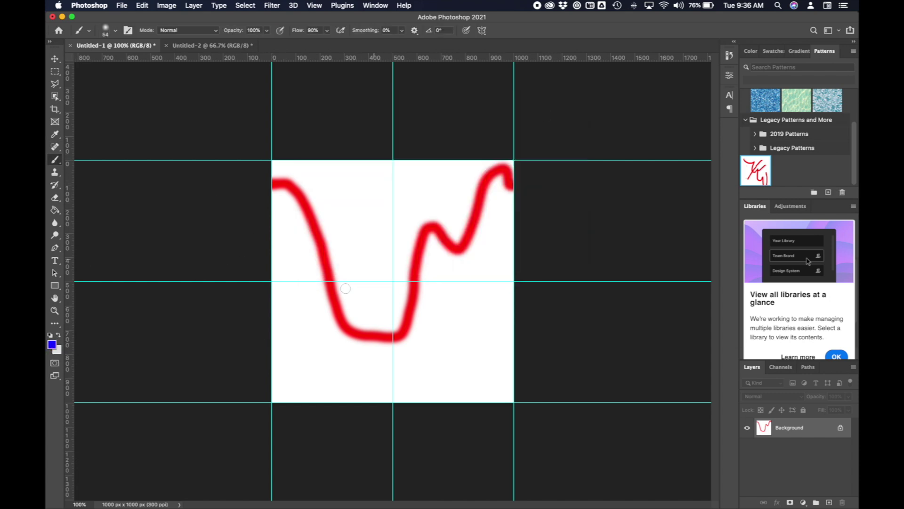
{"action": "left_click", "coordinate": [270, 354]}
{"action": "mouse_move", "coordinate": [272, 353]}
{"action": "left_mouse_down"}
{"action": "mouse_move", "coordinate": [445, 345]}
{"action": "mouse_move", "coordinate": [448, 360]}
{"action": "mouse_move", "coordinate": [512, 353]}
{"action": "left_mouse_up"}
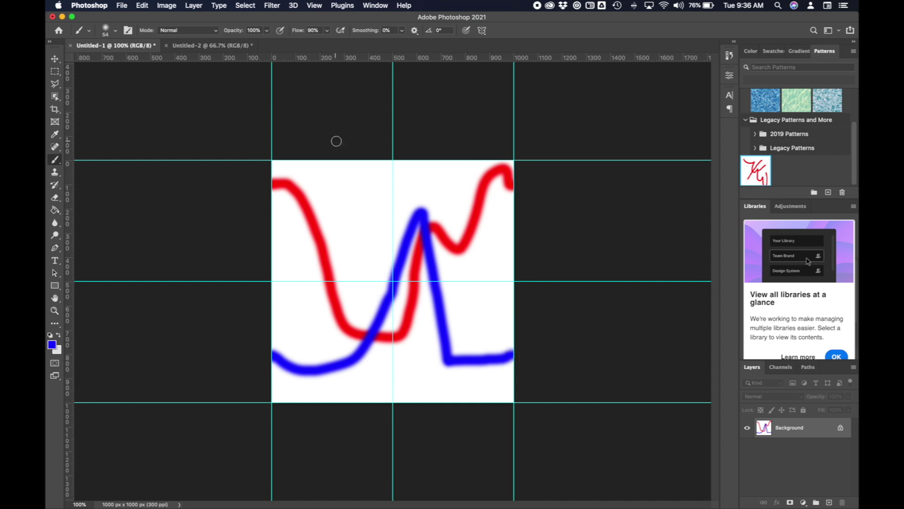
- Set the foreground color to orange ff6c00 and paint a curving line between matching points about 200 px along the bottom and top canvas edges
{"action": "left_click", "coordinate": [53, 346]}
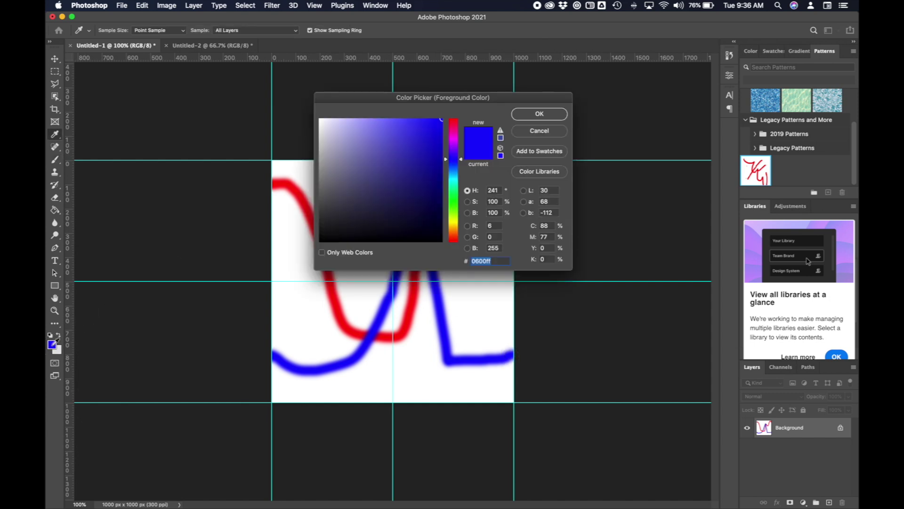
{"action": "left_click", "coordinate": [453, 233]}
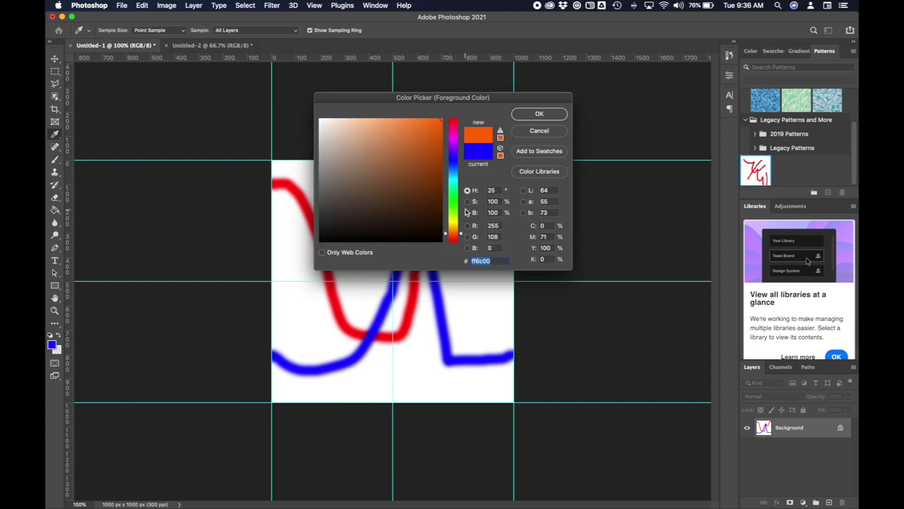
{"action": "left_click", "coordinate": [537, 114]}
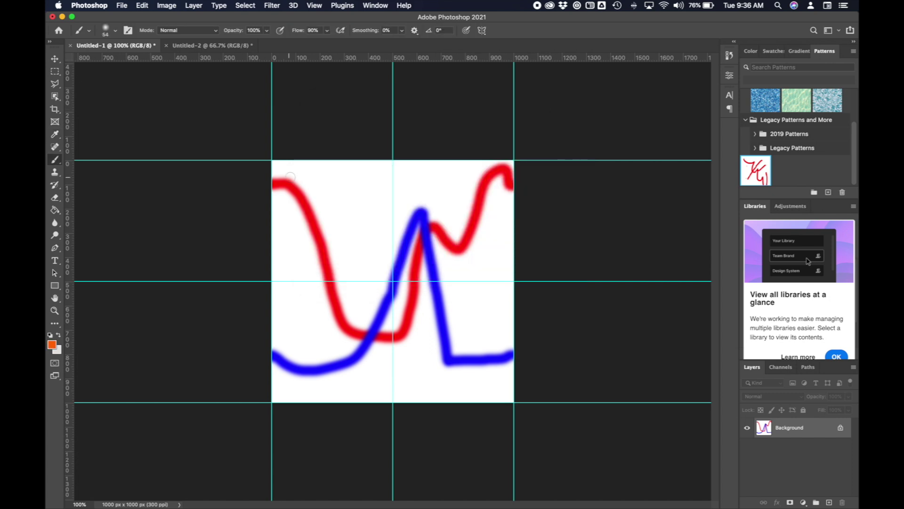
{"action": "left_click", "coordinate": [321, 160]}
{"action": "mouse_move", "coordinate": [321, 405]}
{"action": "left_mouse_down"}
{"action": "mouse_move", "coordinate": [416, 314]}
{"action": "mouse_move", "coordinate": [321, 218]}
{"action": "mouse_move", "coordinate": [317, 165]}
{"action": "left_mouse_up"}
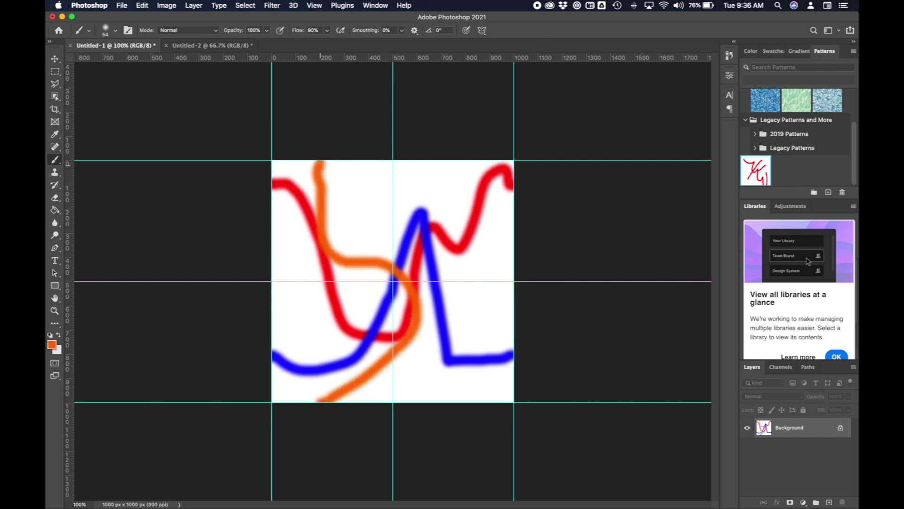
- Set the foreground color to green 6cff00 and paint a curve between matching points about 600 px along the bottom and top canvas edges
{"action": "left_click", "coordinate": [51, 346]}
{"action": "left_click", "coordinate": [453, 210]}
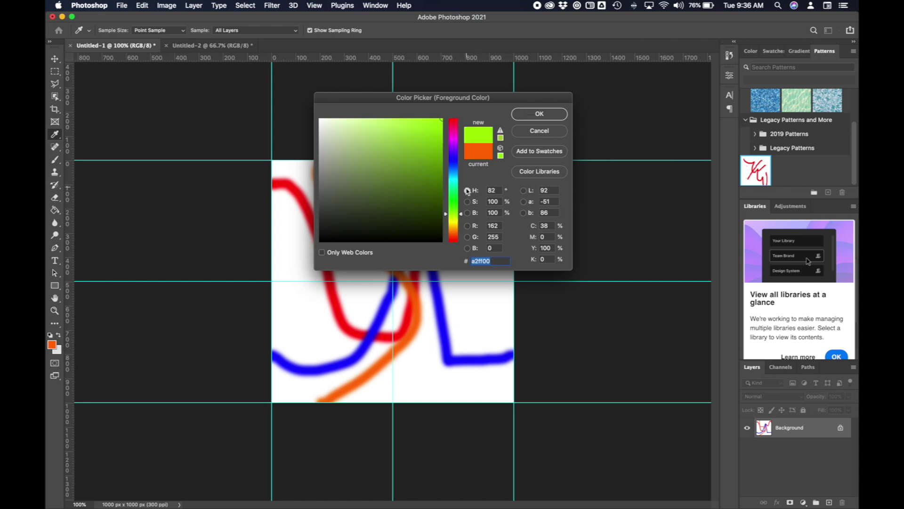
{"action": "left_click", "coordinate": [538, 114]}
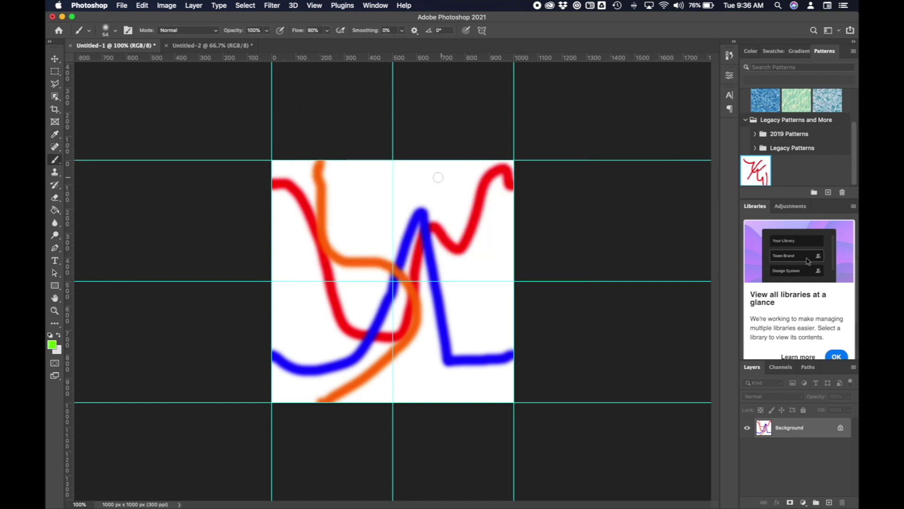
{"action": "left_click", "coordinate": [418, 162]}
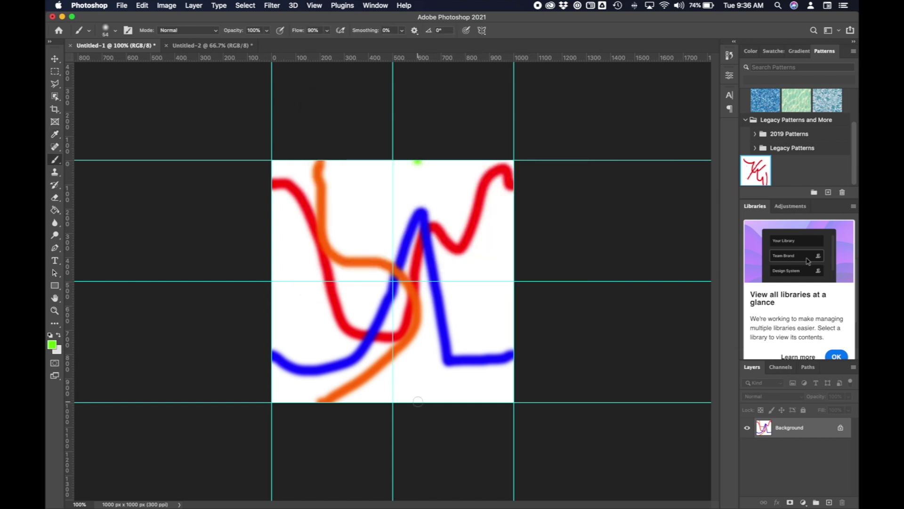
{"action": "mouse_move", "coordinate": [418, 401]}
{"action": "left_mouse_down"}
{"action": "mouse_move", "coordinate": [324, 344]}
{"action": "mouse_move", "coordinate": [353, 232]}
{"action": "mouse_move", "coordinate": [417, 164]}
{"action": "left_mouse_up"}
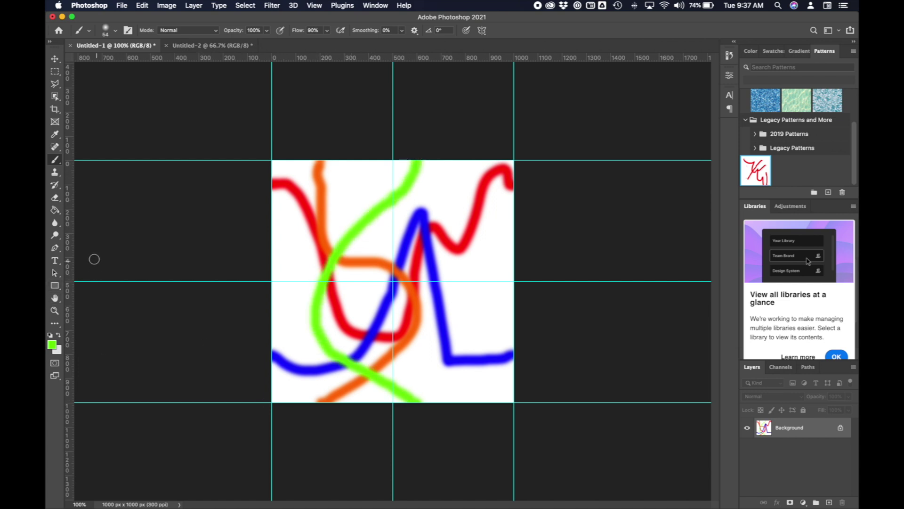
- Set the foreground color to magenta ff00fc and paint a closed slanted loop in the lower-right part of the artwork
{"action": "left_click", "coordinate": [52, 344]}
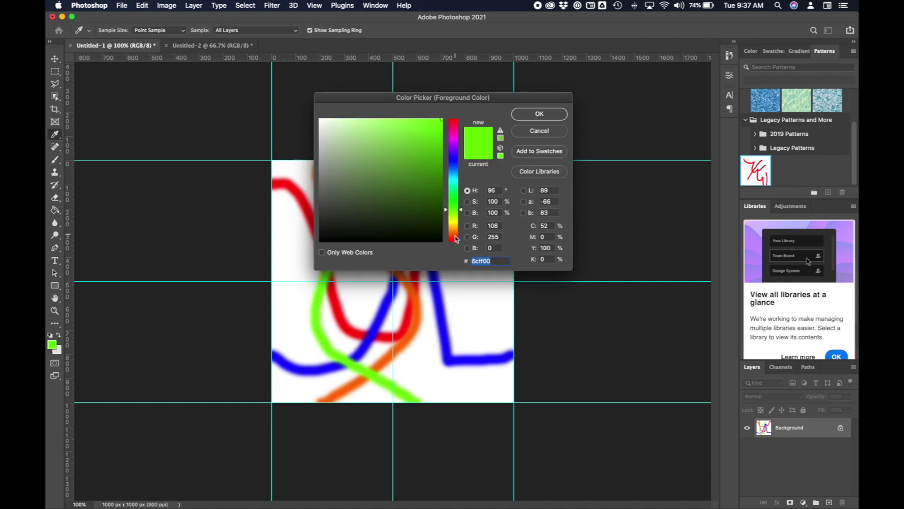
{"action": "left_click", "coordinate": [455, 139]}
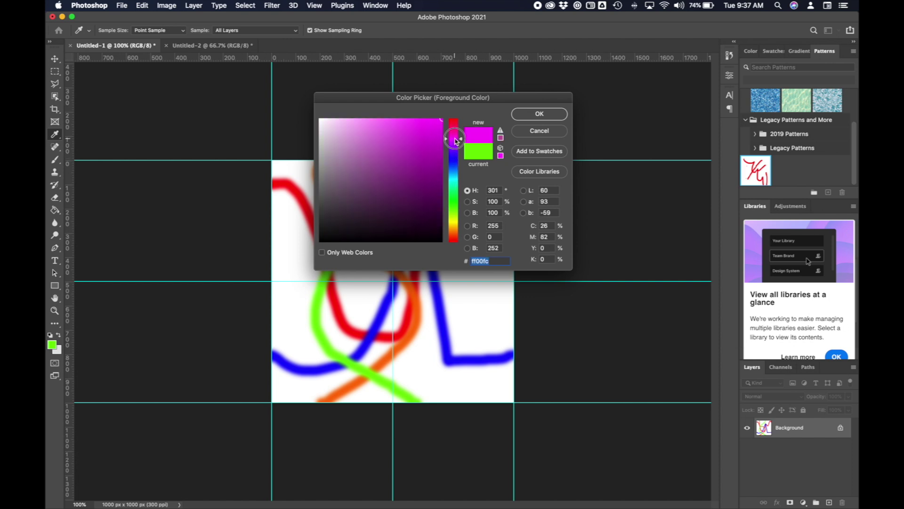
{"action": "left_click", "coordinate": [549, 114]}
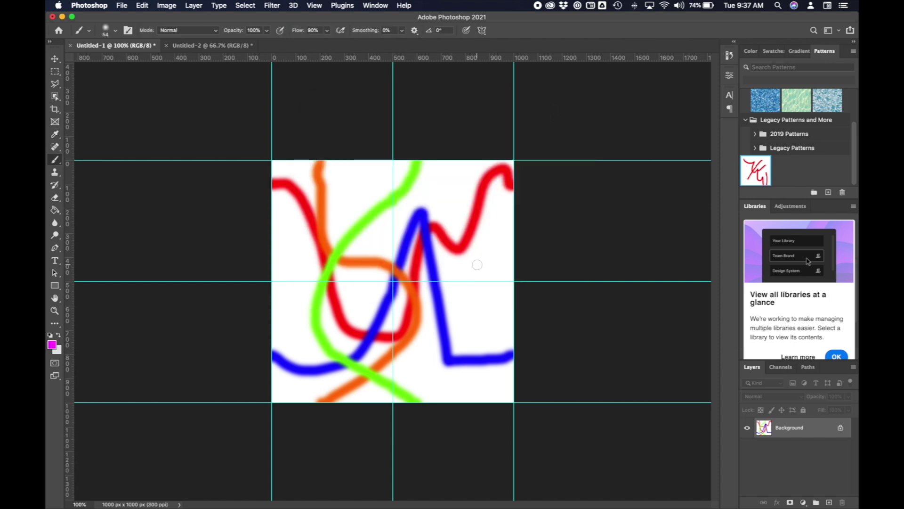
{"action": "mouse_move", "coordinate": [477, 265]}
{"action": "left_mouse_down"}
{"action": "mouse_move", "coordinate": [423, 342]}
{"action": "mouse_move", "coordinate": [425, 356]}
{"action": "mouse_move", "coordinate": [442, 349]}
{"action": "mouse_move", "coordinate": [477, 266]}
{"action": "left_mouse_up"}
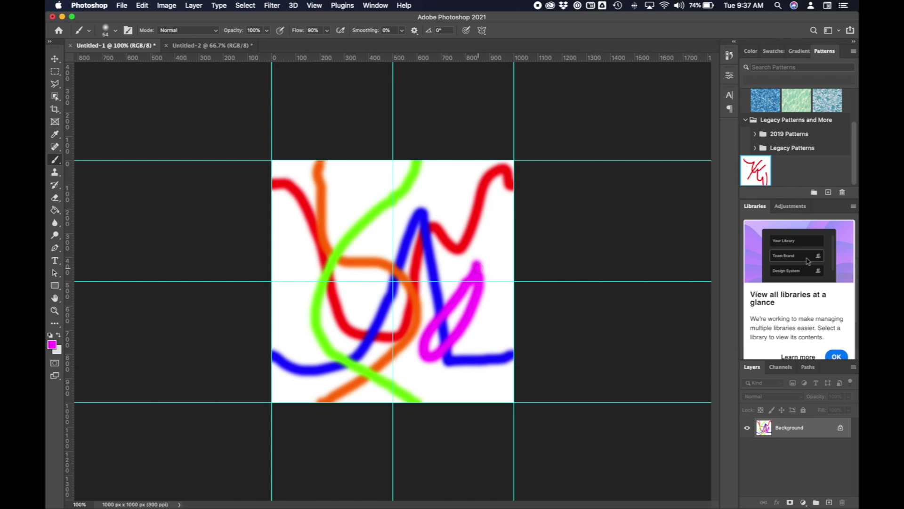
- Scatter nine magenta dots over the white gaps between the colored lines
{"action": "left_click", "coordinate": [361, 186]}
{"action": "left_click", "coordinate": [298, 258]}
{"action": "left_click", "coordinate": [293, 324]}
{"action": "left_click", "coordinate": [357, 299]}
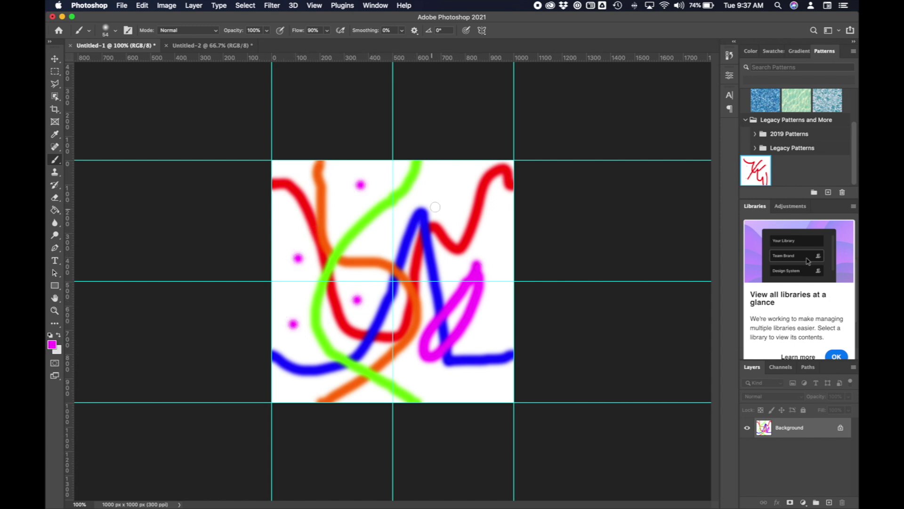
{"action": "left_click", "coordinate": [460, 191]}
{"action": "left_click", "coordinate": [493, 231]}
{"action": "left_click", "coordinate": [442, 385]}
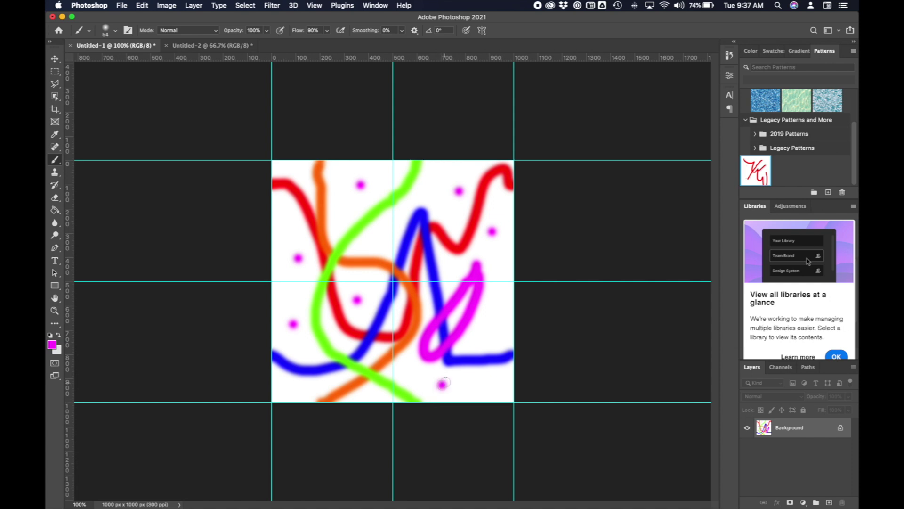
{"action": "left_click", "coordinate": [491, 332]}
{"action": "left_click", "coordinate": [292, 389]}
- Define the multicolored artwork as a pattern named Pattern 2
{"action": "left_click", "coordinate": [124, 5]}
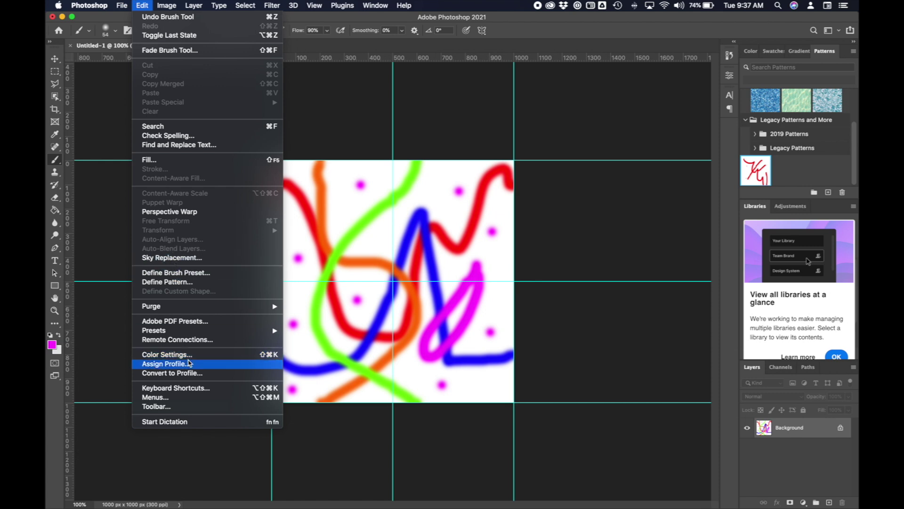
{"action": "left_click", "coordinate": [178, 283]}
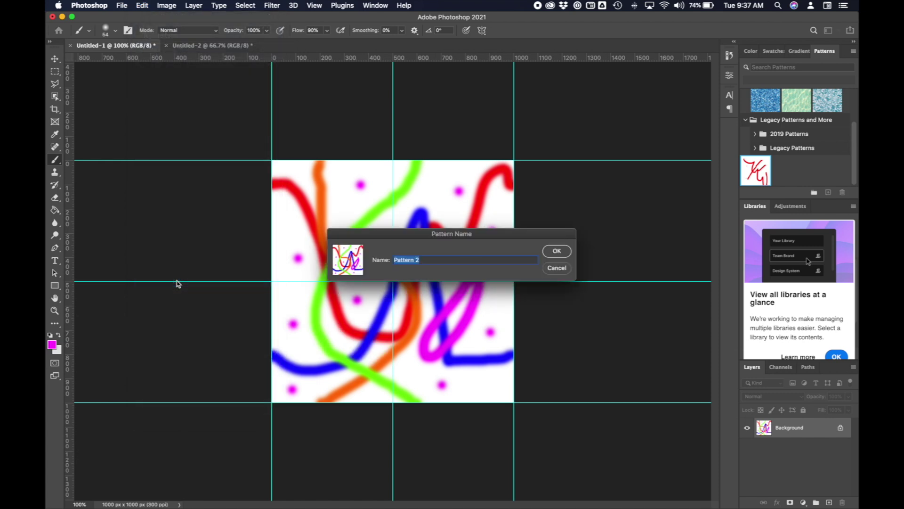
{"action": "left_click", "coordinate": [556, 250]}
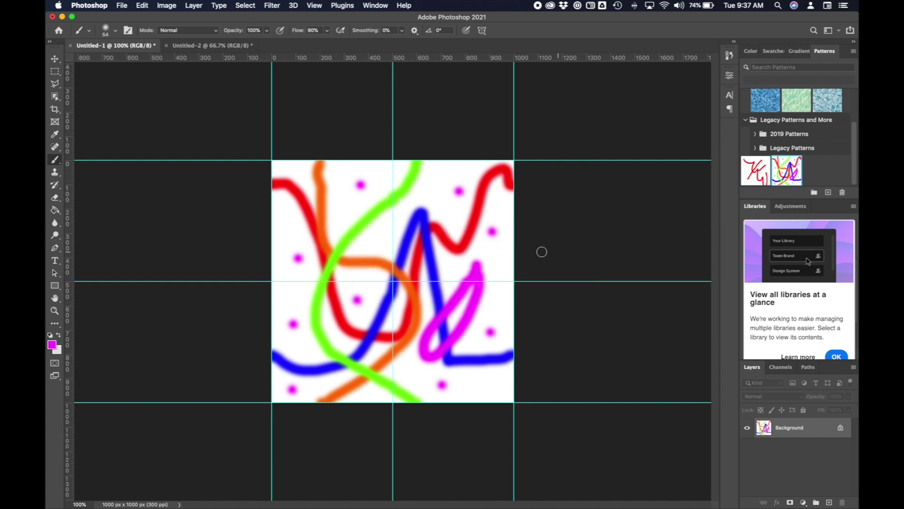
- Switch to the letter-size document and undo its red pattern fill
{"action": "left_click", "coordinate": [185, 45]}
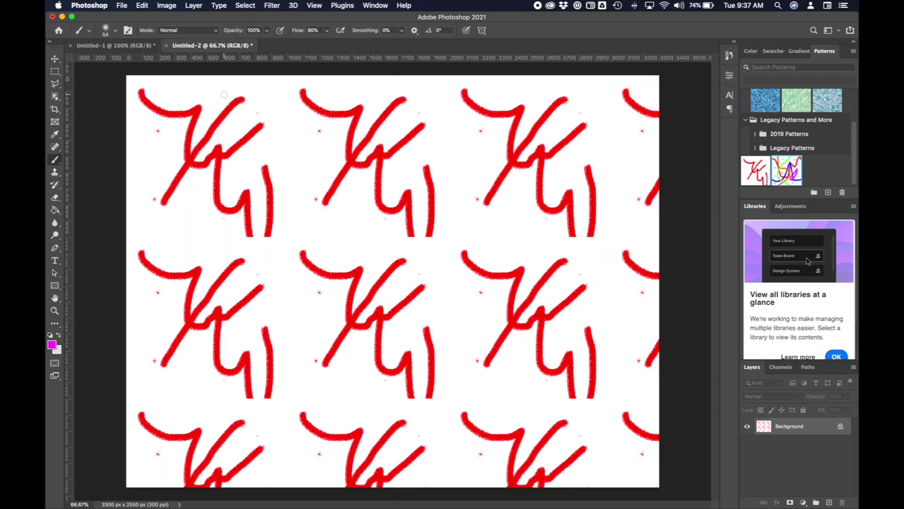
{"action": "key", "text": "super+z"}
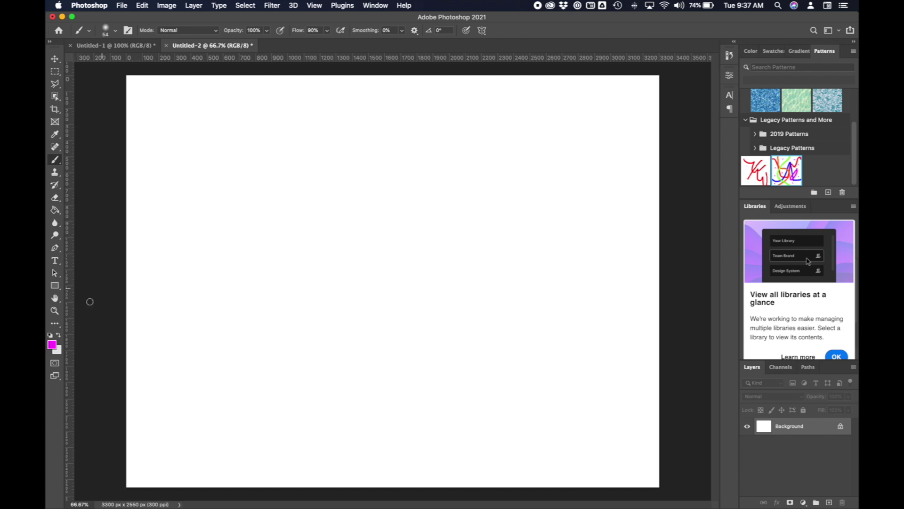
- Fill the blank letter-size canvas with the multicolored Pattern 2 using the Paint Bucket tool in Pattern mode
{"action": "left_click", "coordinate": [57, 211]}
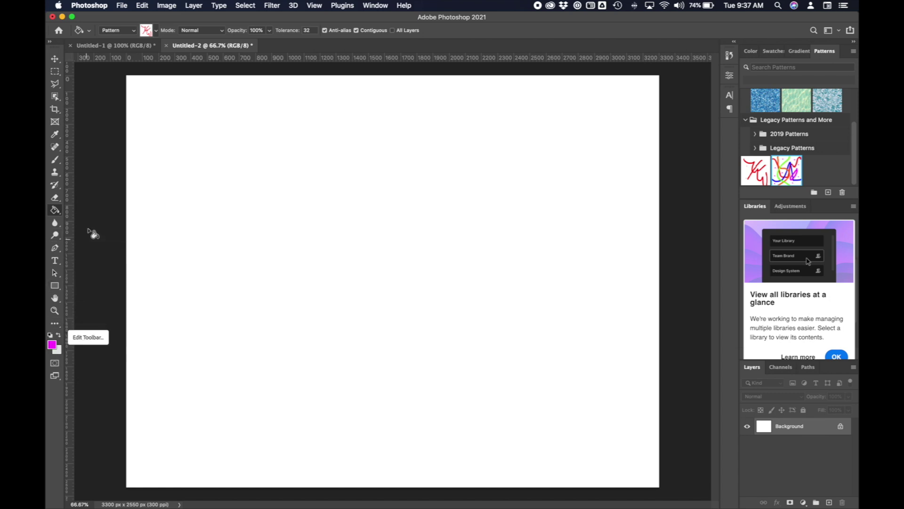
{"action": "left_click", "coordinate": [115, 30]}
{"action": "left_click", "coordinate": [115, 30]}
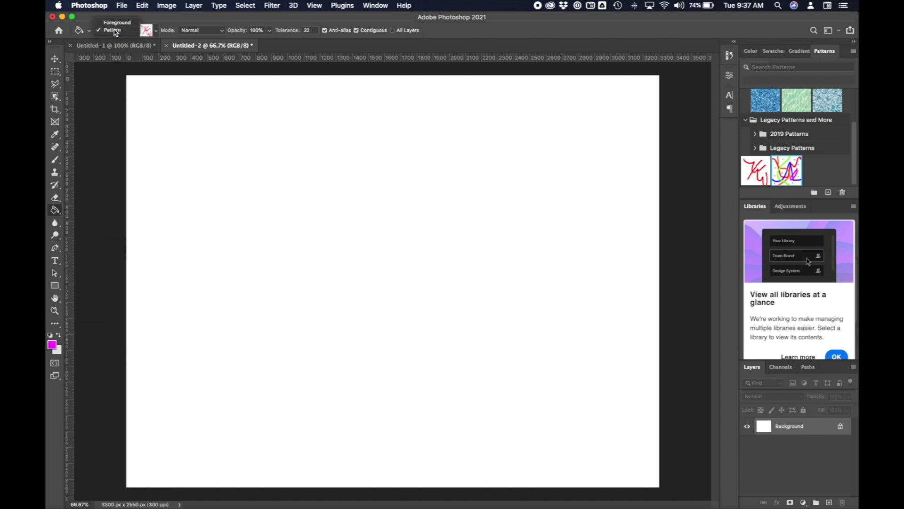
{"action": "left_click", "coordinate": [155, 31]}
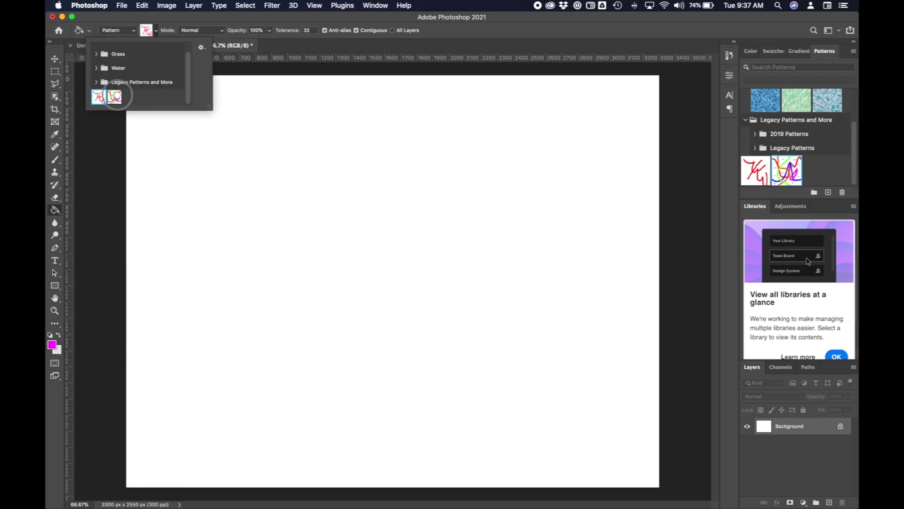
{"action": "left_click", "coordinate": [114, 96]}
{"action": "left_click", "coordinate": [396, 259]}
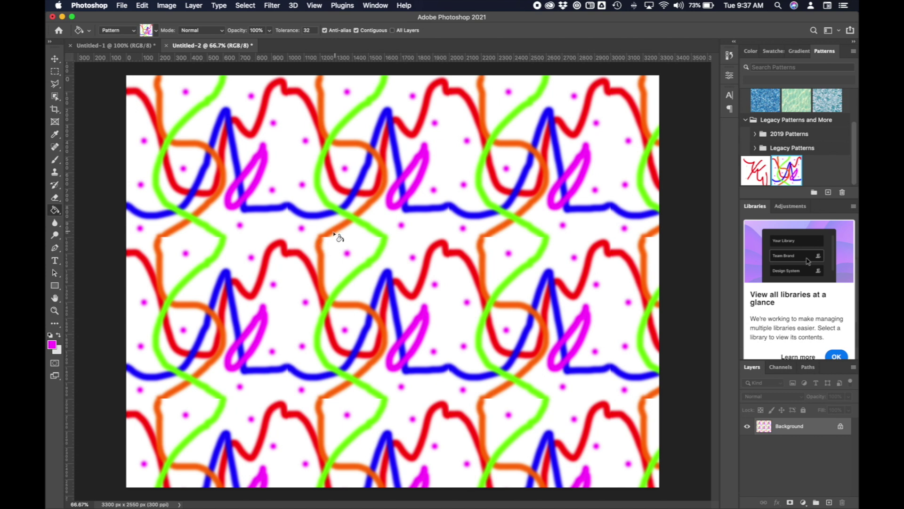
- Switch to the multicolored artwork document and resize its image to 500 px wide with proportions linked
{"action": "left_click", "coordinate": [103, 46]}
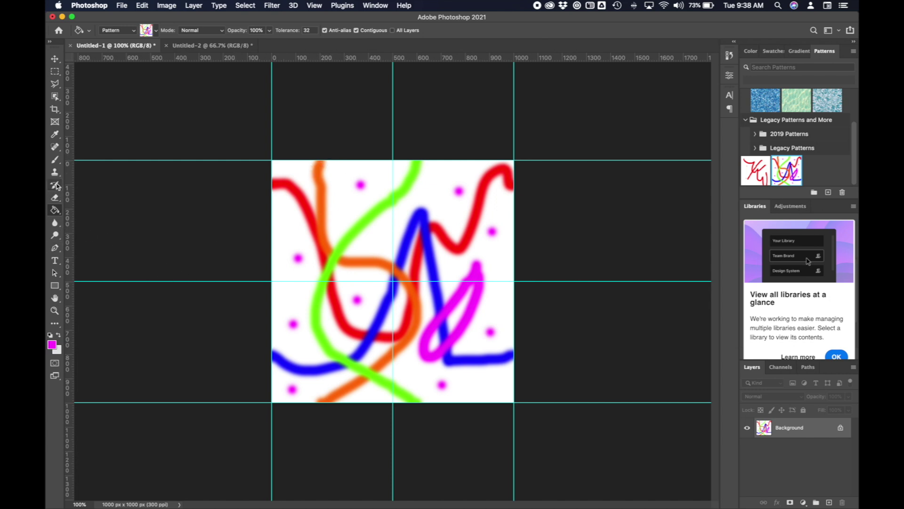
{"action": "left_click", "coordinate": [206, 46]}
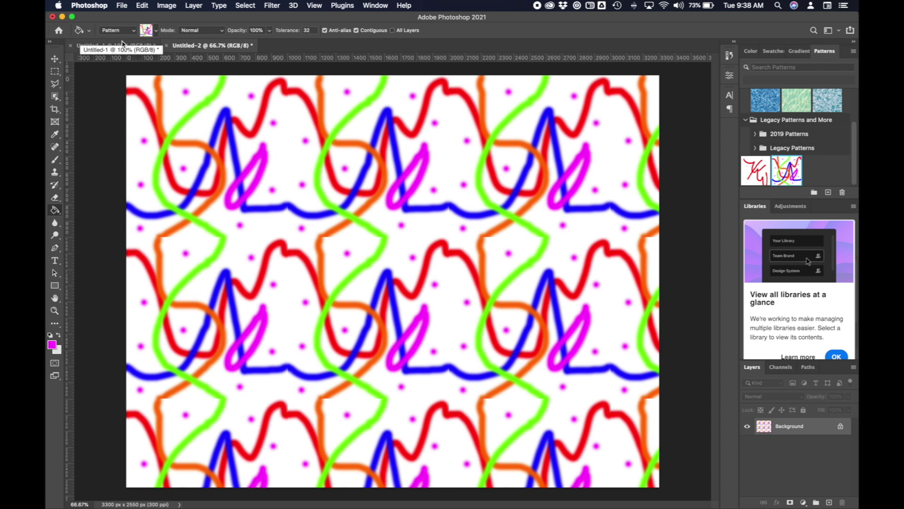
{"action": "left_click", "coordinate": [122, 44]}
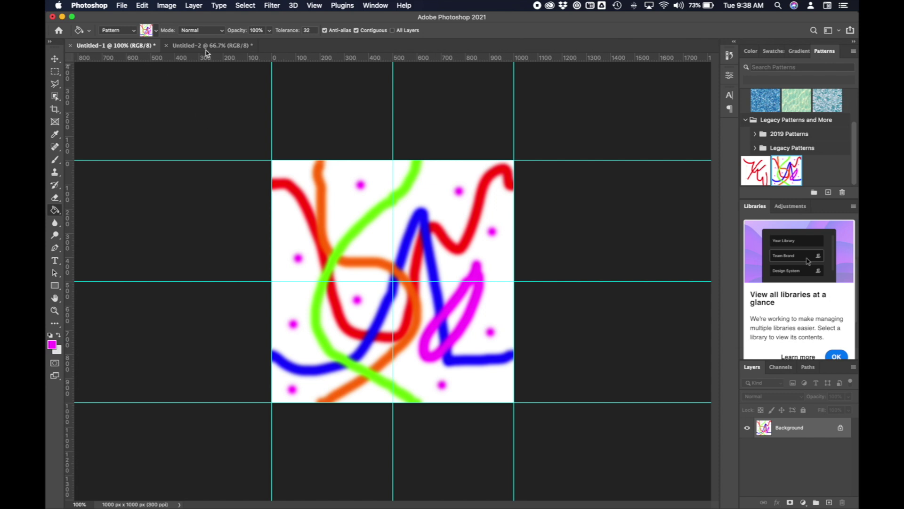
{"action": "left_click", "coordinate": [167, 5]}
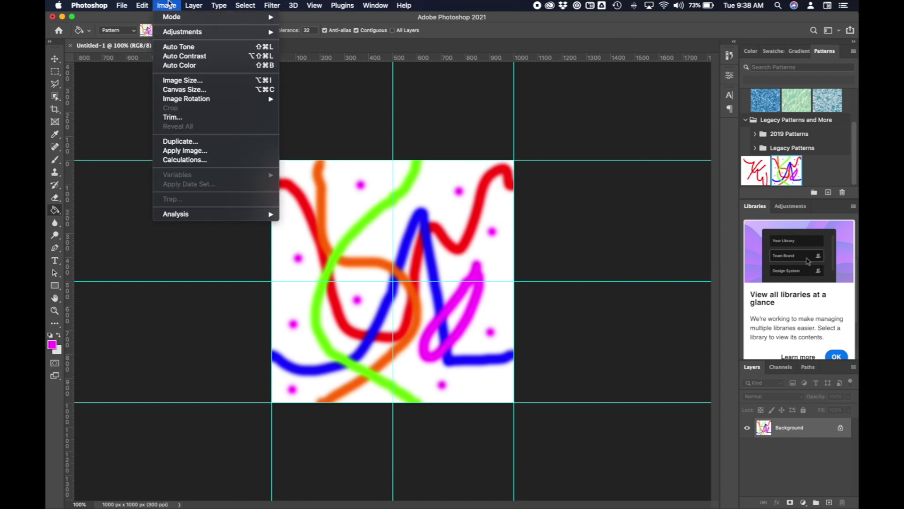
{"action": "left_click", "coordinate": [198, 80]}
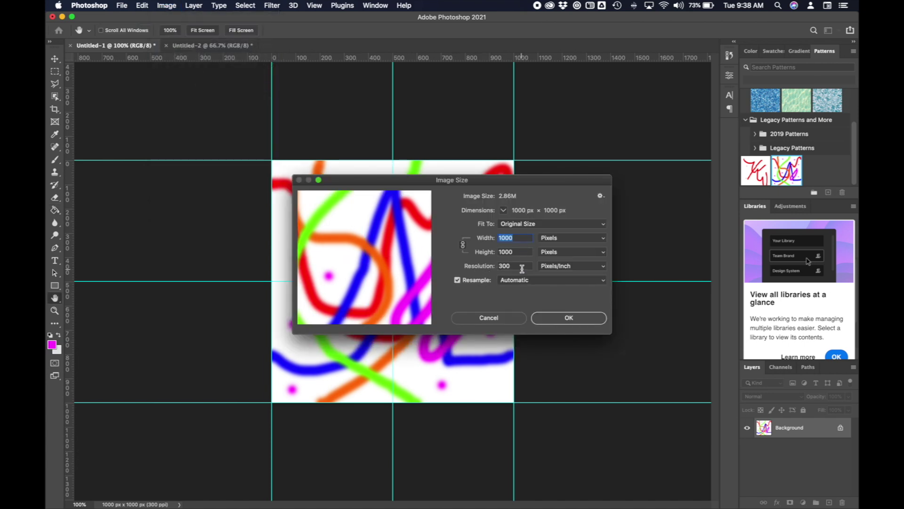
{"action": "left_click", "coordinate": [513, 225]}
{"action": "left_click", "coordinate": [513, 225]}
{"action": "type", "text": "500"}
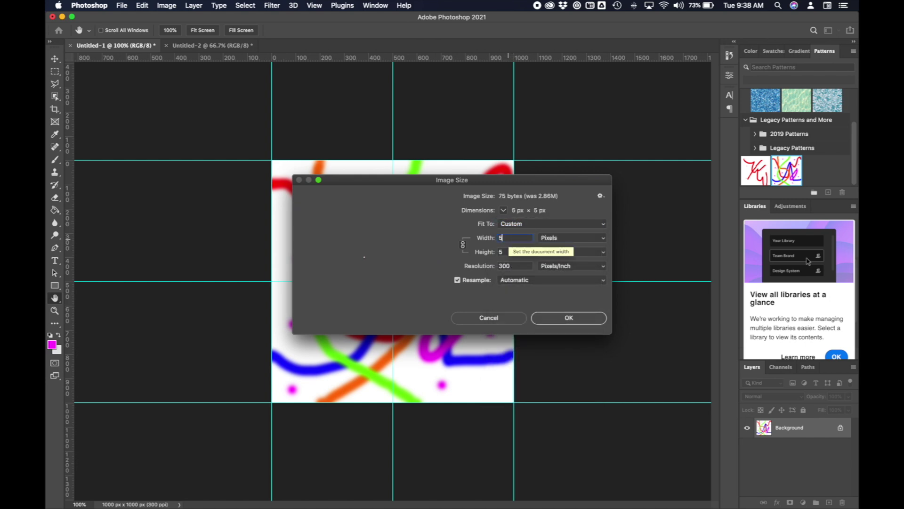
{"action": "left_click", "coordinate": [562, 313]}
- Define the reduced multicolored artwork as a pattern named Pattern 3
{"action": "left_click", "coordinate": [121, 5]}
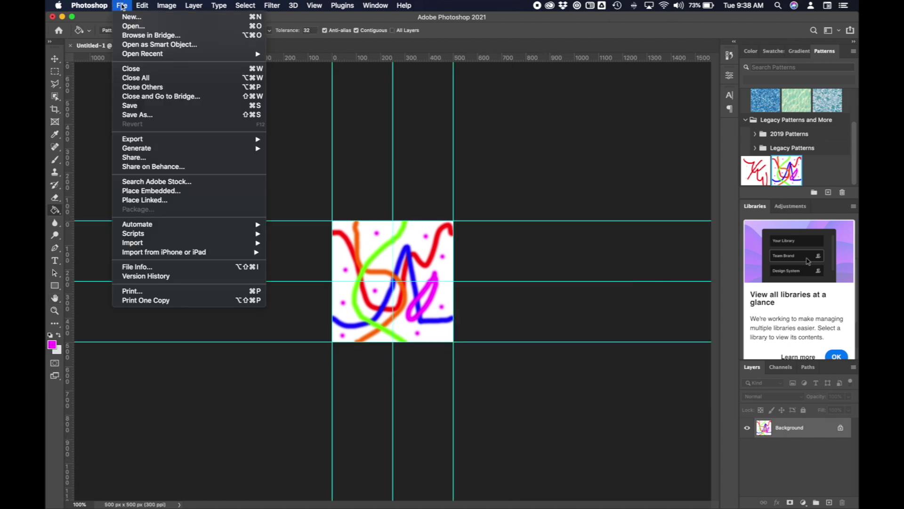
{"action": "mouse_move", "coordinate": [137, 4]}
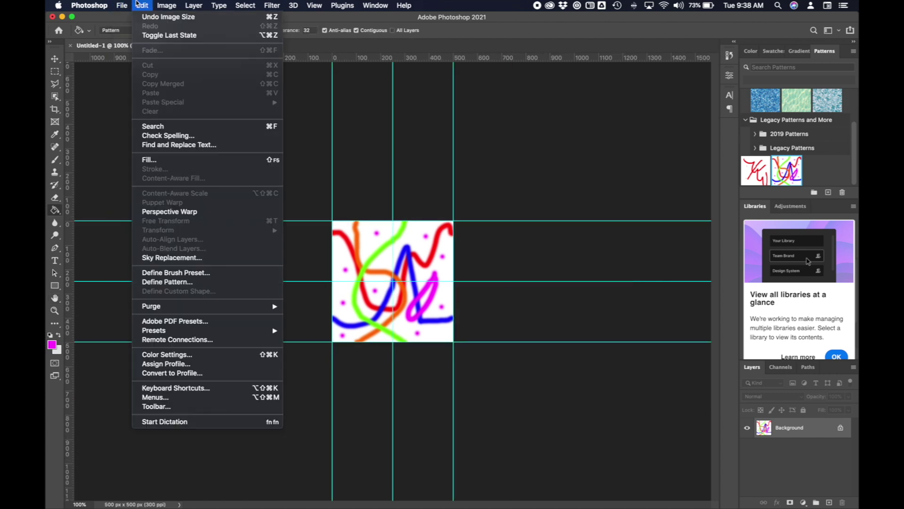
{"action": "left_click", "coordinate": [199, 282]}
{"action": "left_click", "coordinate": [557, 252]}
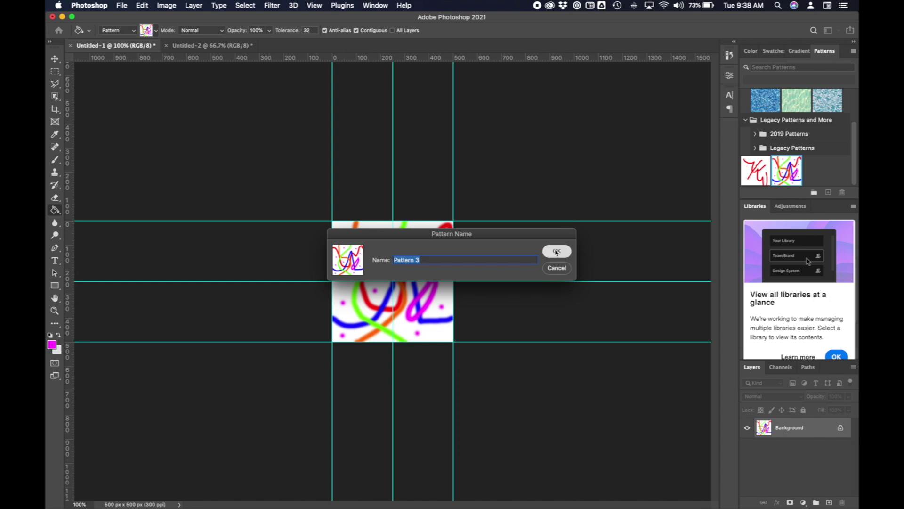
- Replace the letter-size document's fill by undoing it and filling the canvas with the smaller Pattern 3
{"action": "left_click", "coordinate": [236, 46]}
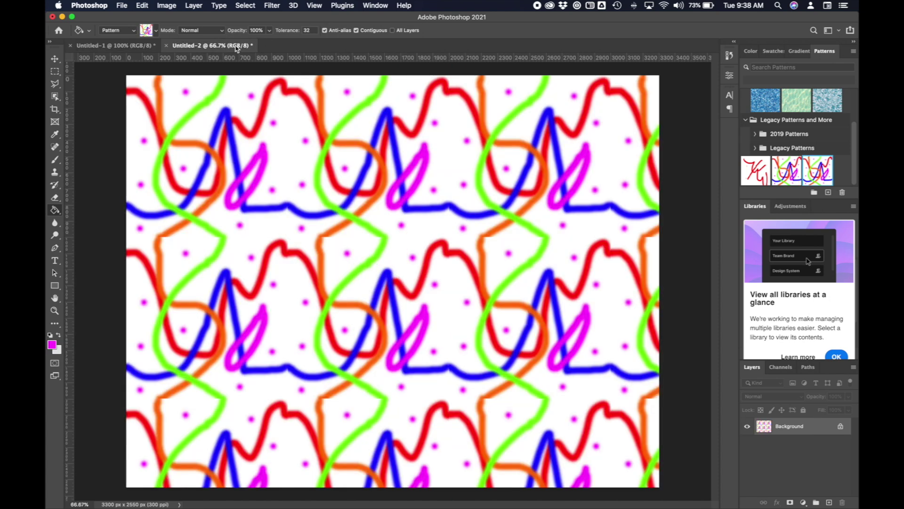
{"action": "key", "text": "super+z"}
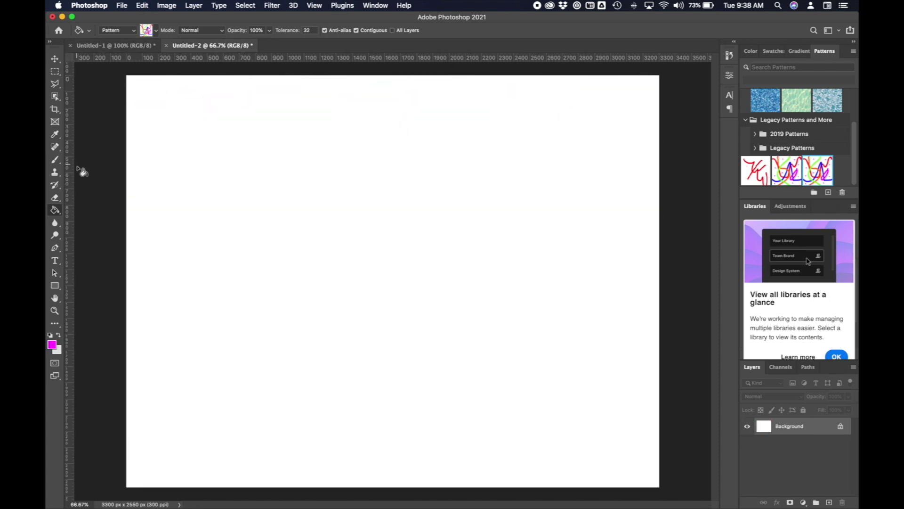
{"action": "left_click", "coordinate": [157, 30]}
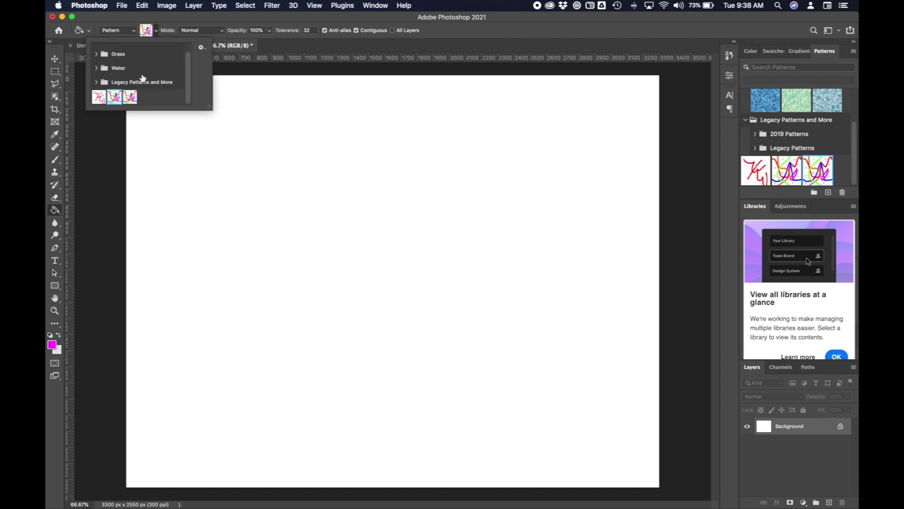
{"action": "double_click", "coordinate": [133, 100]}
{"action": "left_click", "coordinate": [347, 241]}
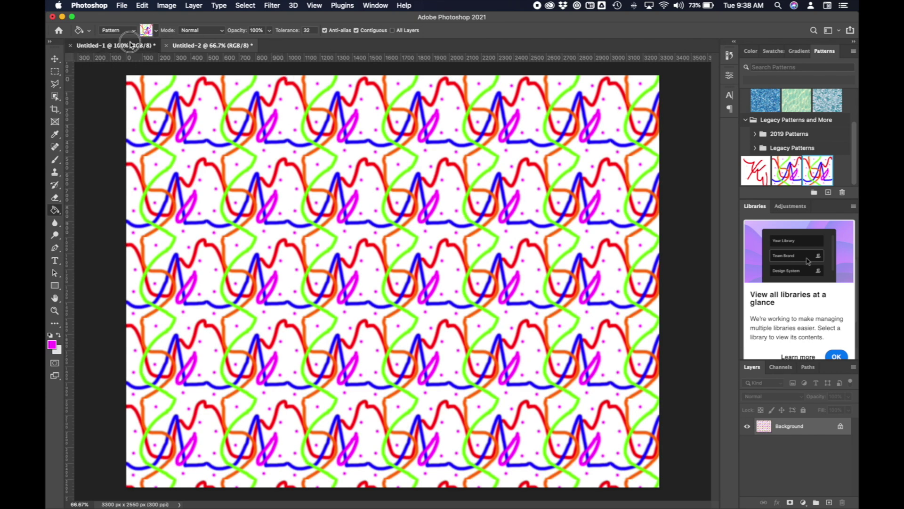
- Return to the multicolored artwork document and undo its image resize
{"action": "left_click", "coordinate": [104, 46]}
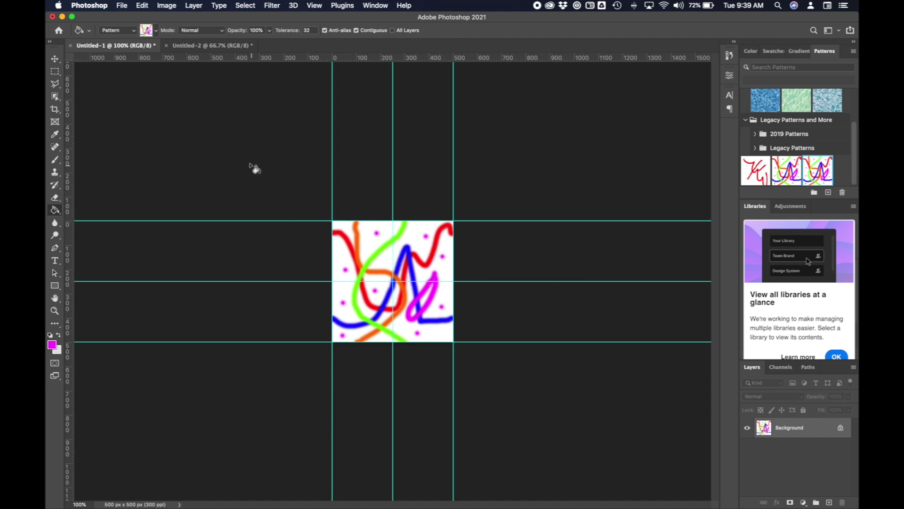
{"action": "key", "text": "super+z"}
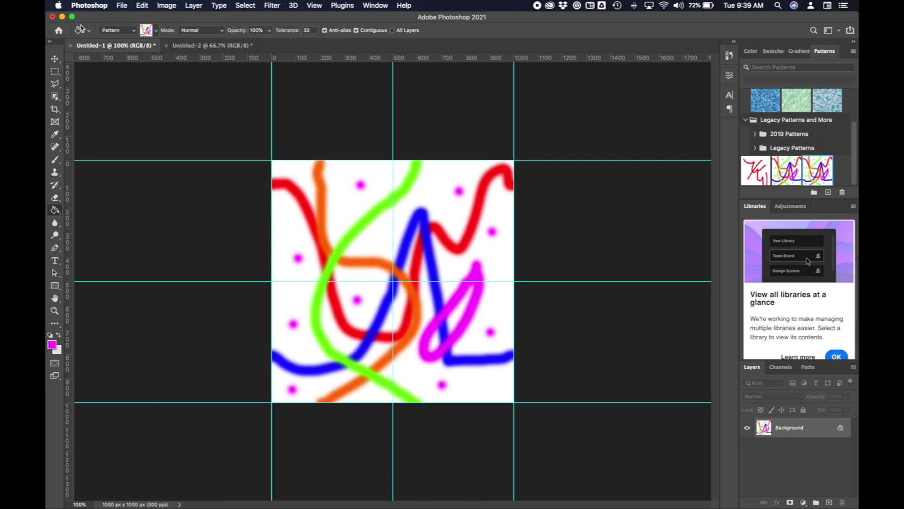
- Create a new 1000 x 1000 px document at 300 pixels/inch with a white background
{"action": "left_click", "coordinate": [125, 5]}
{"action": "left_click", "coordinate": [127, 17]}
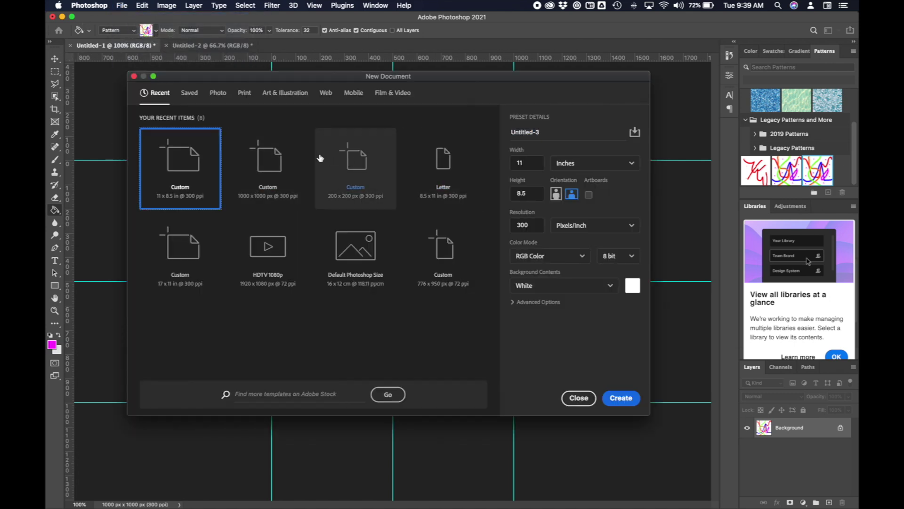
{"action": "left_click", "coordinate": [282, 157]}
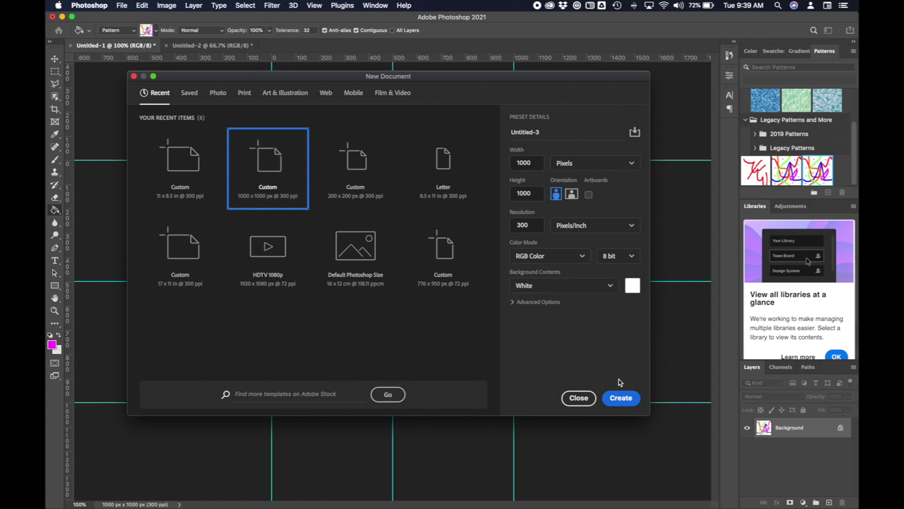
{"action": "left_click", "coordinate": [621, 398]}
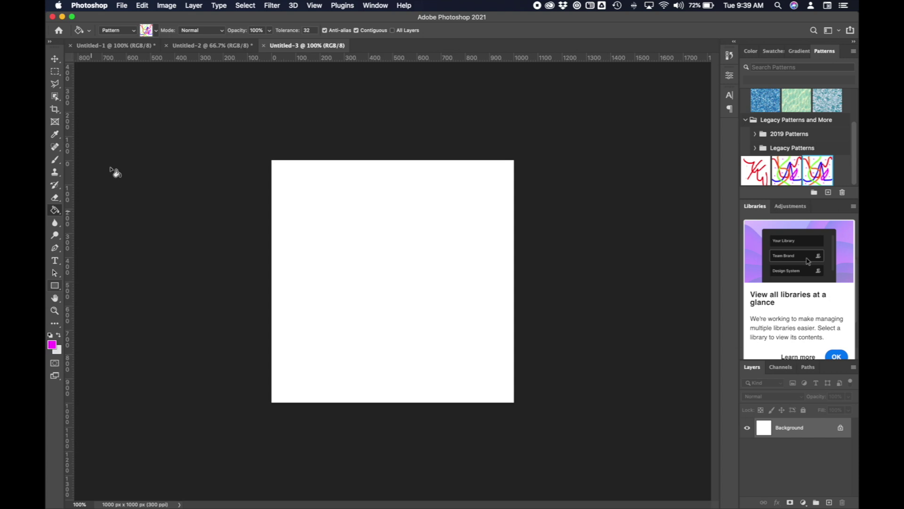
- Add vertical guides at 0 px and 500 px to the new blank document
{"action": "left_click", "coordinate": [315, 4]}
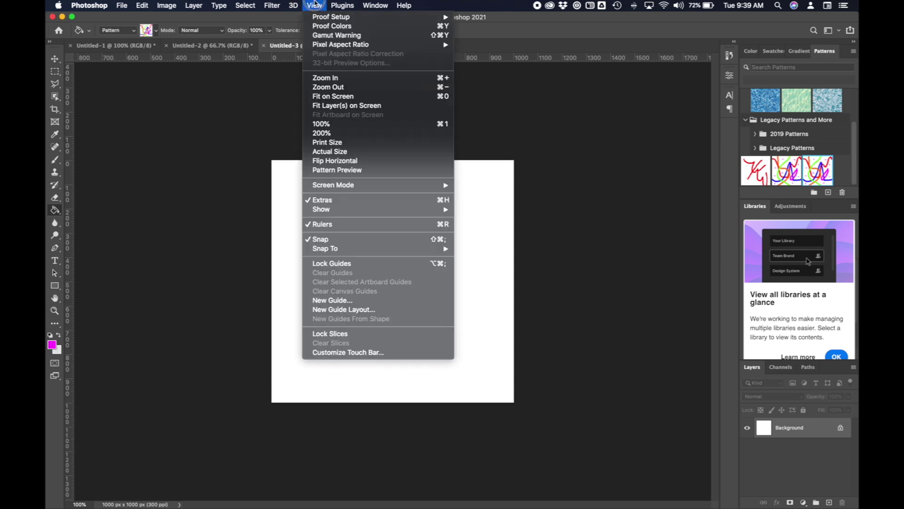
{"action": "left_click", "coordinate": [339, 213]}
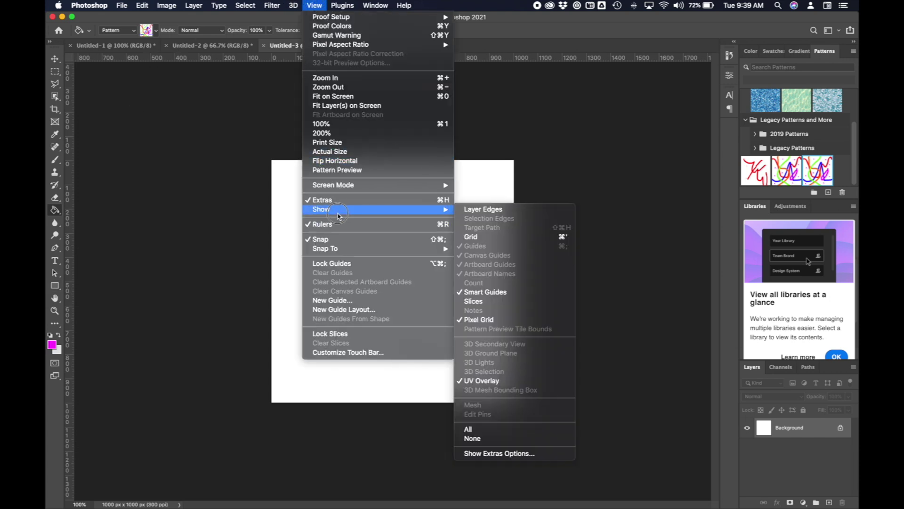
{"action": "key", "text": "Escape"}
{"action": "left_click", "coordinate": [312, 6]}
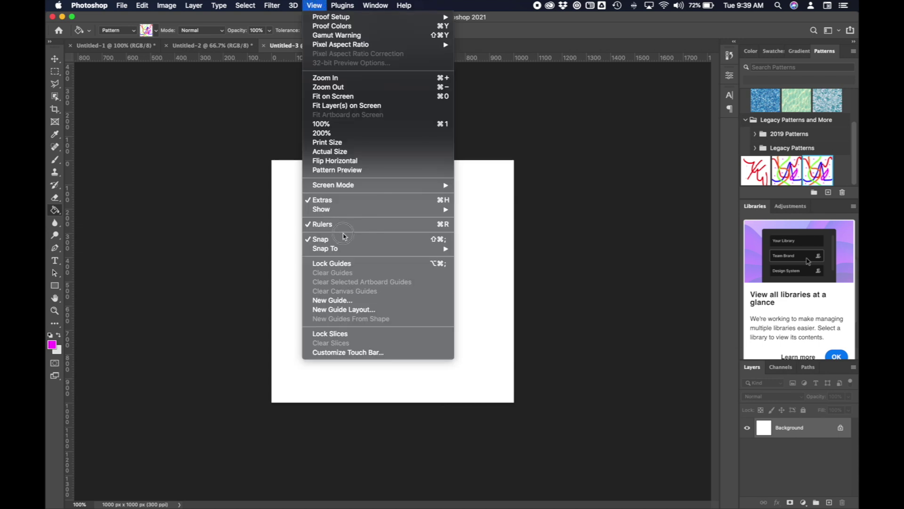
{"action": "left_click", "coordinate": [345, 300]}
{"action": "left_click", "coordinate": [482, 245]}
{"action": "left_click", "coordinate": [314, 6]}
{"action": "left_click", "coordinate": [339, 300]}
{"action": "type", "text": "500"}
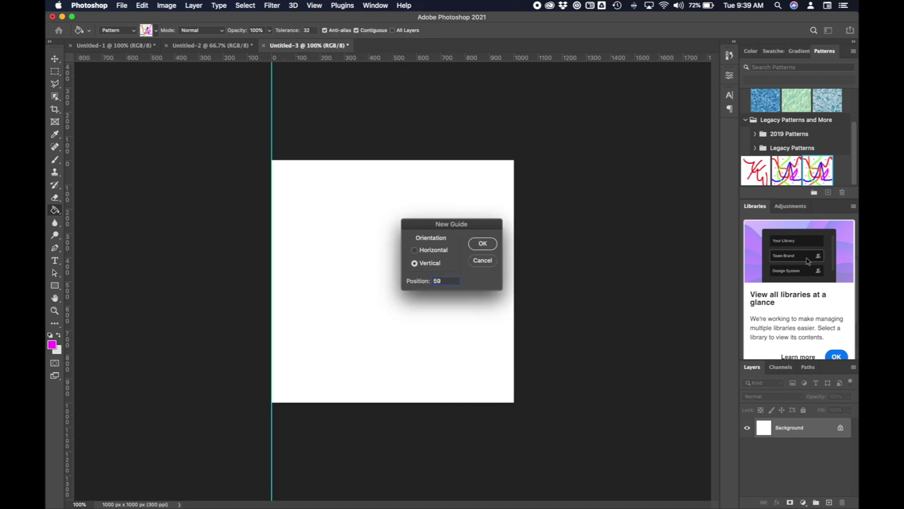
{"action": "left_click", "coordinate": [481, 248]}
- Add a vertical guide at 1000 px along the canvas's far edge
{"action": "left_click", "coordinate": [314, 6]}
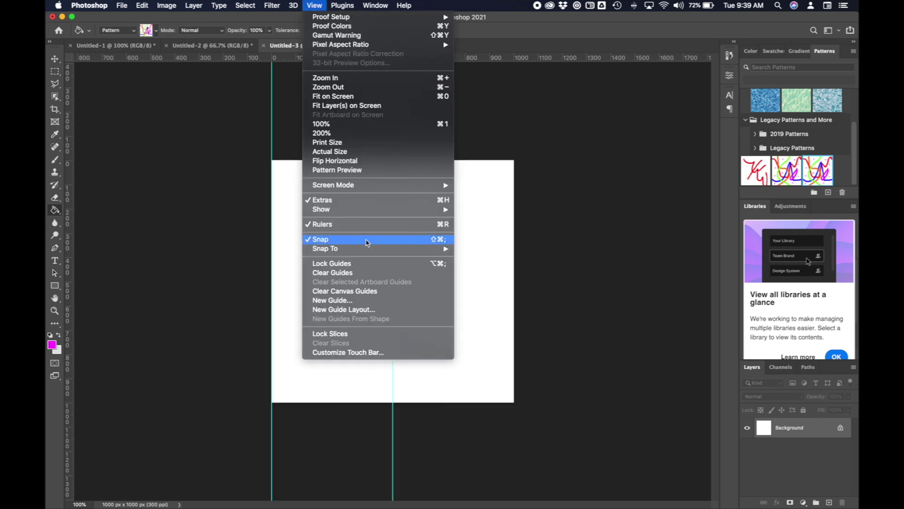
{"action": "left_click", "coordinate": [340, 298]}
{"action": "left_click", "coordinate": [483, 243]}
{"action": "left_click", "coordinate": [315, 6]}
{"action": "left_click", "coordinate": [350, 300]}
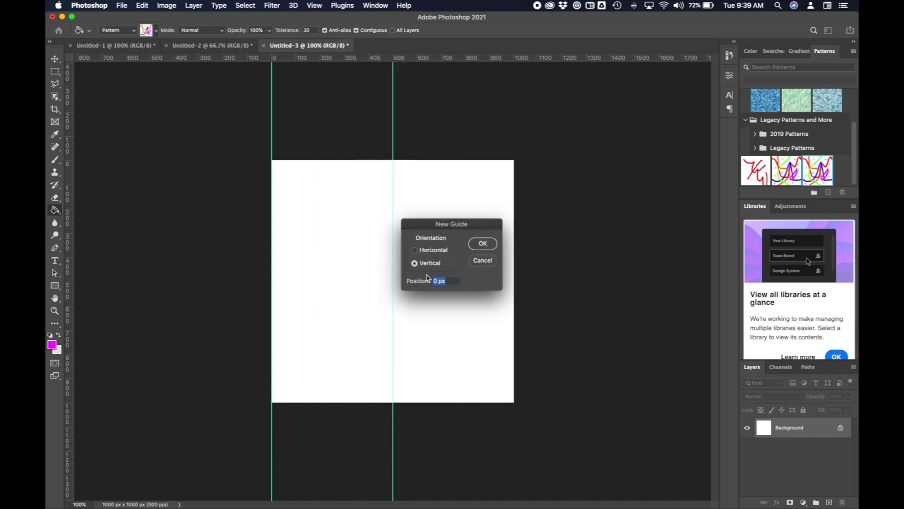
{"action": "type", "text": "1000"}
{"action": "left_click", "coordinate": [483, 244]}
- Add horizontal guides at 0, 500 and 1000 px across the blank canvas
{"action": "left_click", "coordinate": [314, 6]}
{"action": "left_click", "coordinate": [333, 300]}
{"action": "left_click", "coordinate": [415, 250]}
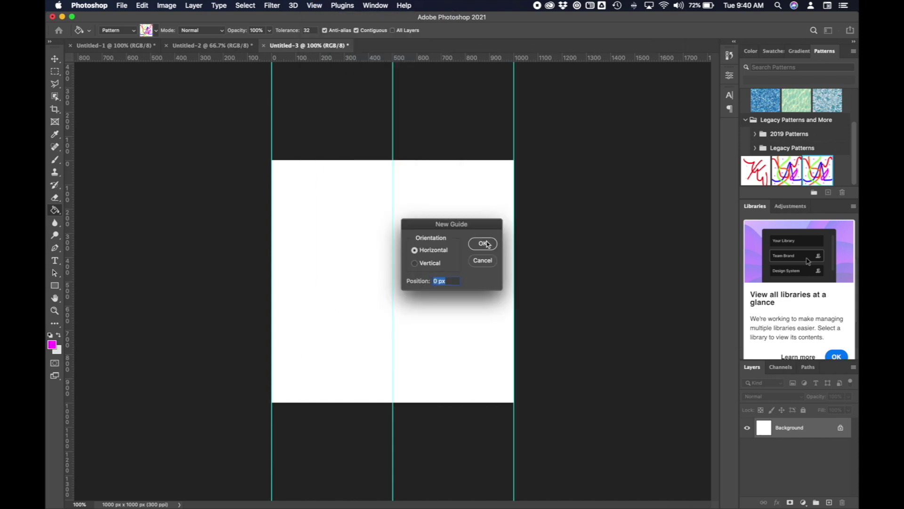
{"action": "left_click", "coordinate": [483, 243]}
{"action": "left_click", "coordinate": [314, 6]}
{"action": "left_click", "coordinate": [340, 300]}
{"action": "type", "text": "500"}
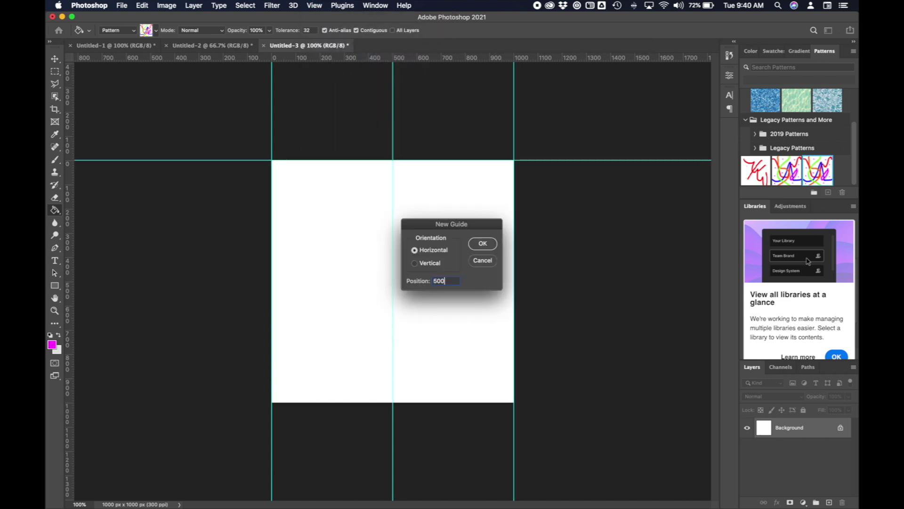
{"action": "left_click", "coordinate": [483, 244]}
{"action": "left_click", "coordinate": [314, 6]}
{"action": "left_click", "coordinate": [340, 300]}
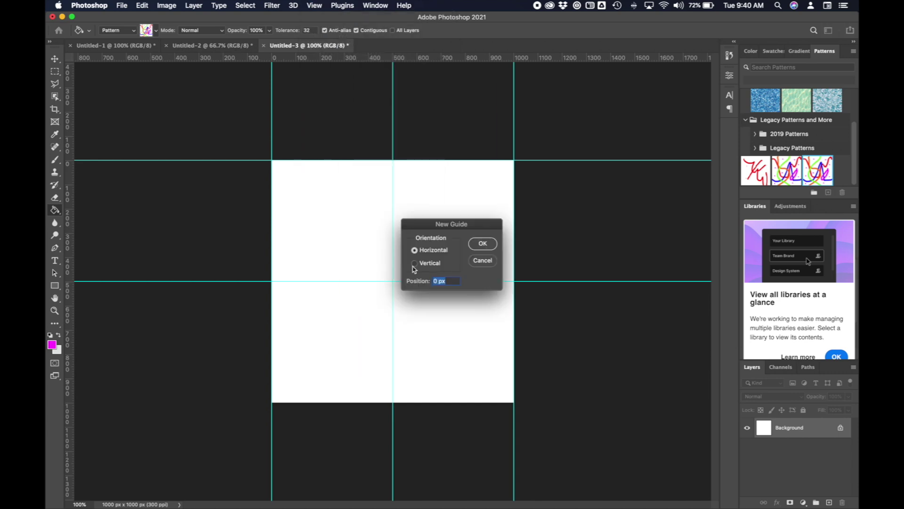
{"action": "type", "text": "1000"}
{"action": "key", "text": "Return"}
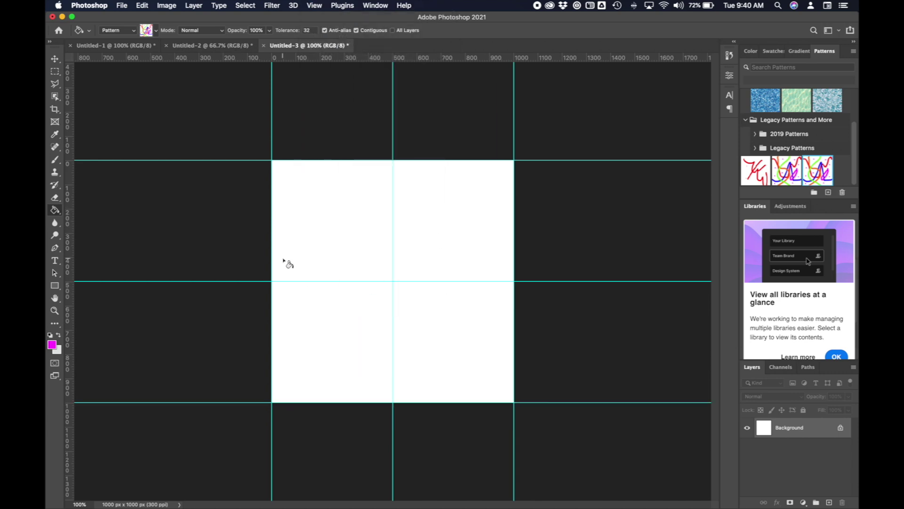
- Activate the Custom Shape tool and open its library of shape presets
{"action": "left_click", "coordinate": [56, 287]}
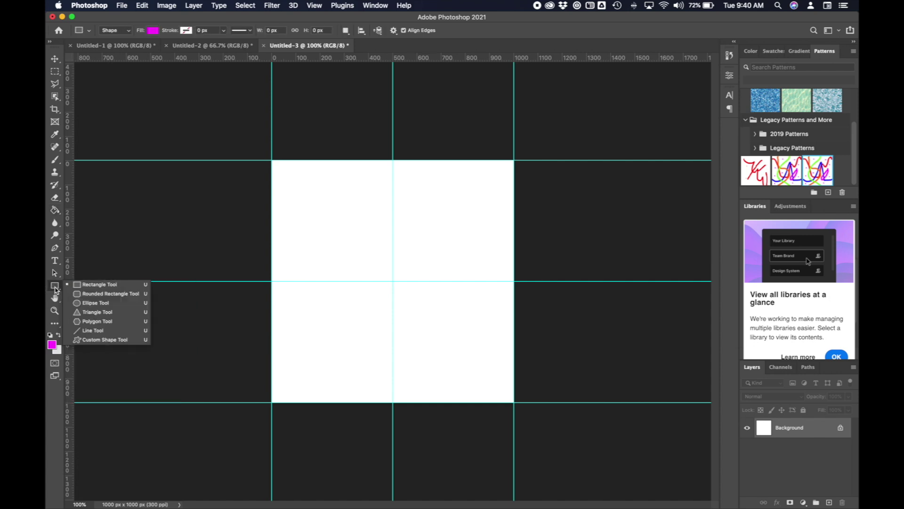
{"action": "left_click", "coordinate": [95, 341]}
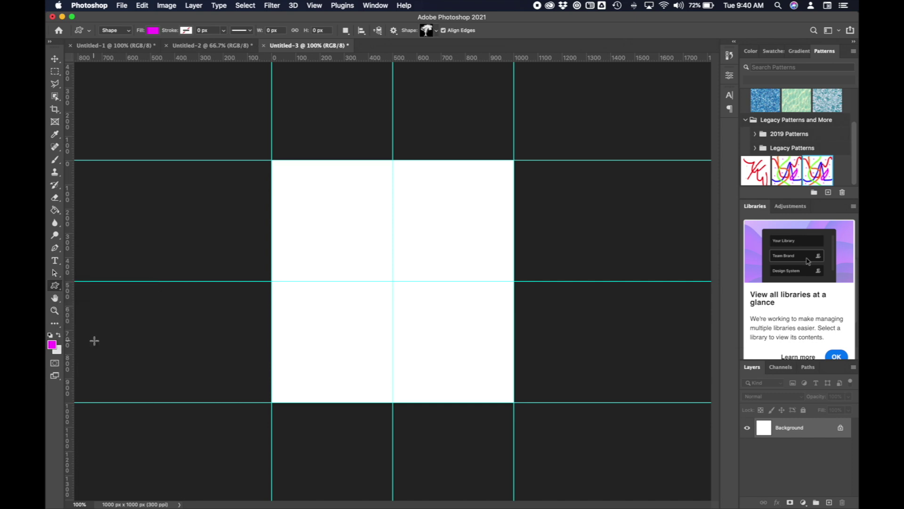
{"action": "left_click", "coordinate": [436, 32]}
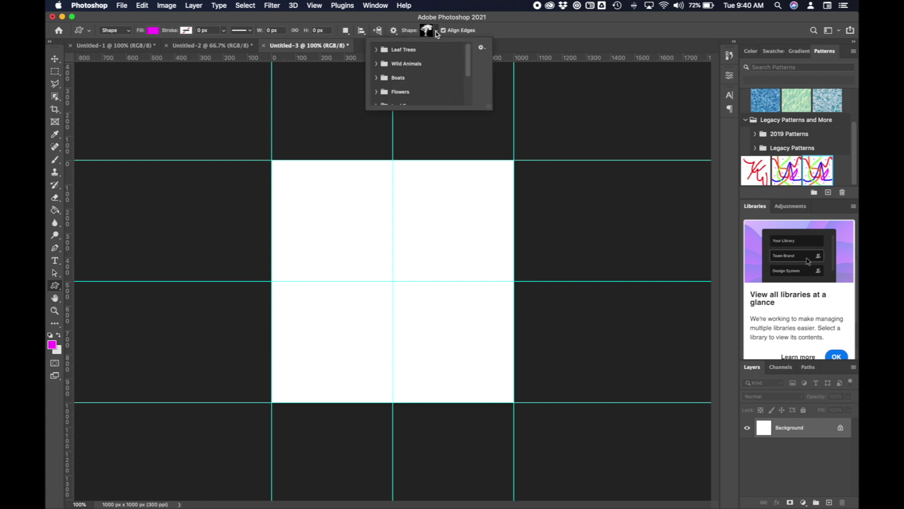
{"action": "left_click_drag", "start_coordinate": [470, 63], "coordinate": [469, 104]}
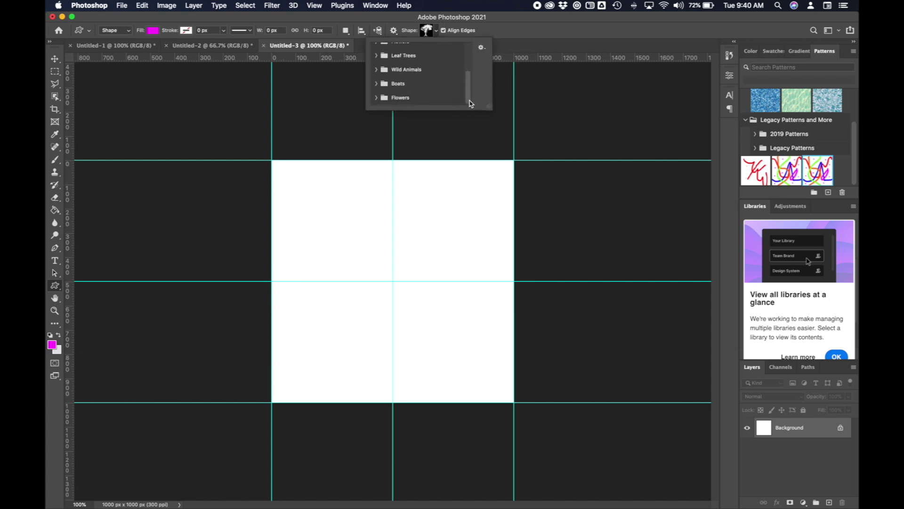
{"action": "left_click", "coordinate": [481, 47]}
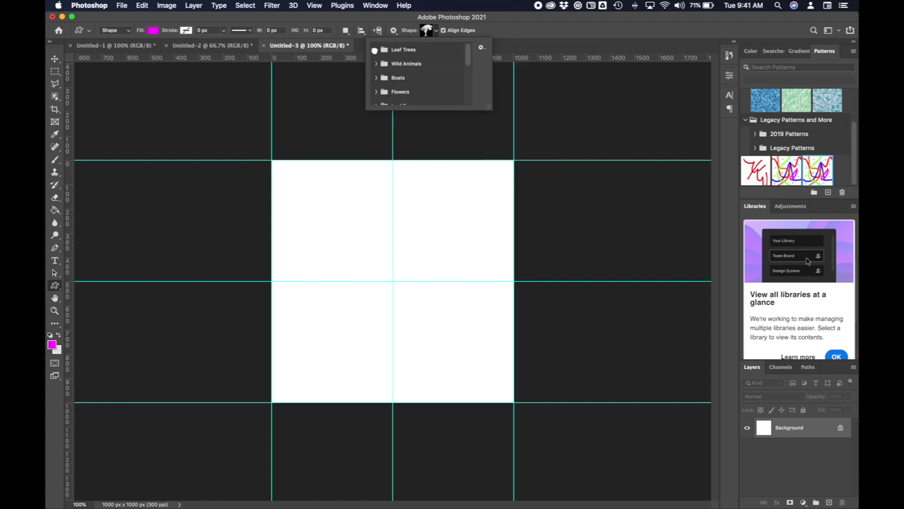
- Examine the preset shapes in the Leaf Trees, Wild Animals, Boats and Flowers groups
{"action": "left_click", "coordinate": [375, 50]}
{"action": "left_click", "coordinate": [376, 50]}
{"action": "left_click", "coordinate": [376, 63]}
{"action": "scroll", "coordinate": [389, 89], "scroll_direction": "down", "scroll_amount": 3}
{"action": "scroll", "coordinate": [382, 92], "scroll_direction": "up", "scroll_amount": 3}
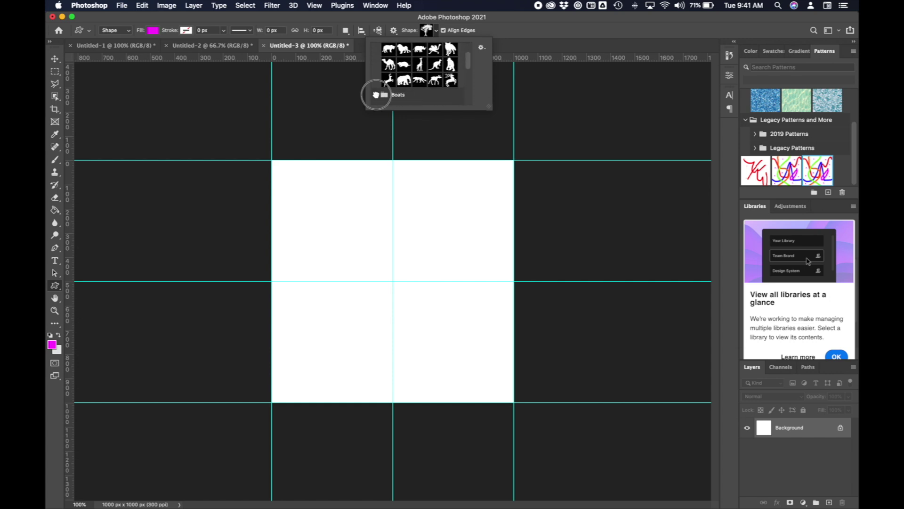
{"action": "left_click", "coordinate": [376, 93]}
{"action": "left_click", "coordinate": [378, 94]}
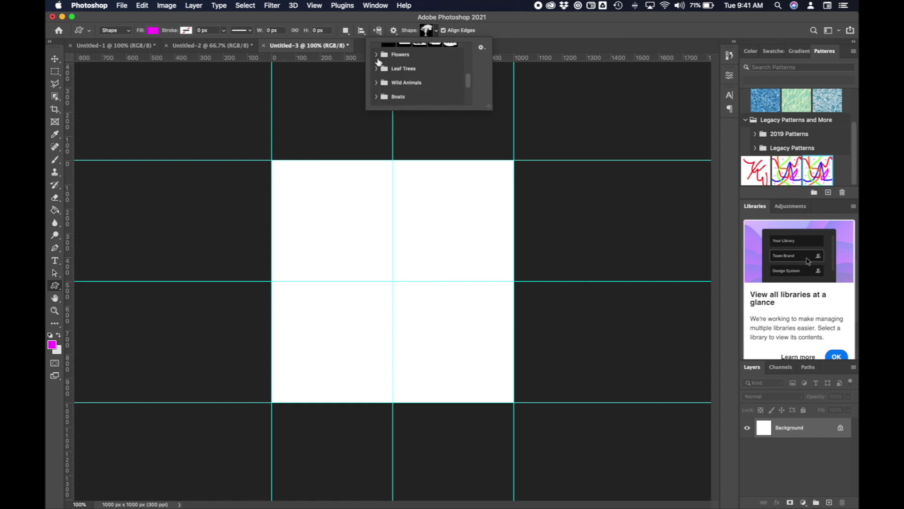
{"action": "left_click", "coordinate": [377, 56]}
{"action": "scroll", "coordinate": [382, 70], "scroll_direction": "down", "scroll_amount": 2}
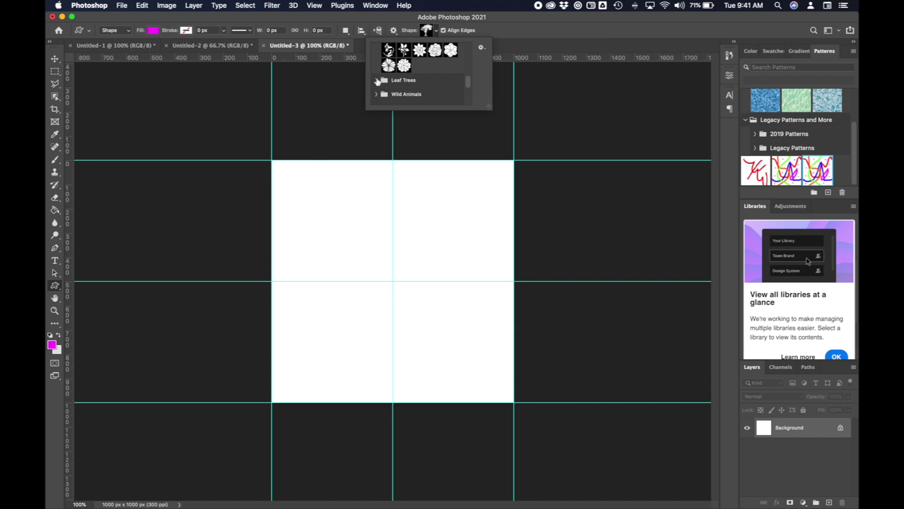
{"action": "left_click", "coordinate": [378, 81]}
{"action": "scroll", "coordinate": [394, 73], "scroll_direction": "down", "scroll_amount": 3}
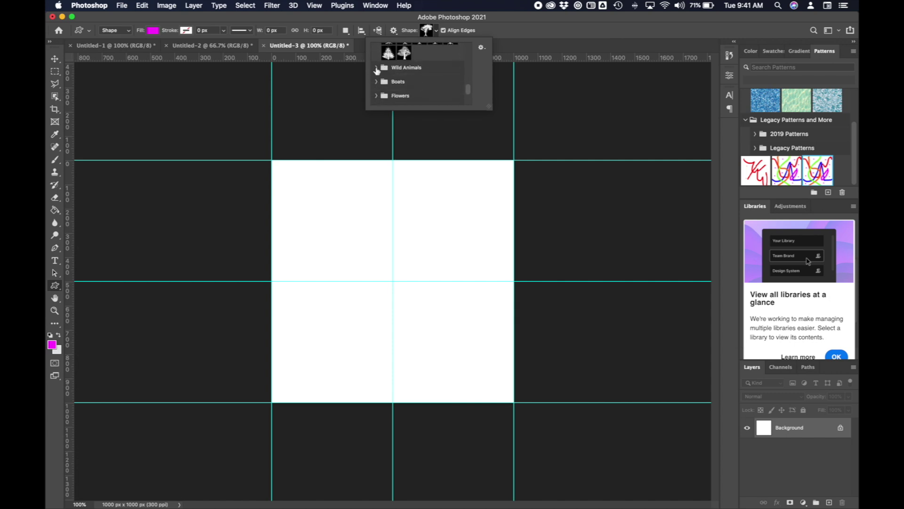
- Expand all shape preset groups and choose the sitting animal silhouette from Wild Animals
{"action": "left_click", "coordinate": [376, 69], "text": "super"}
{"action": "scroll", "coordinate": [376, 71], "scroll_direction": "down", "scroll_amount": 5}
{"action": "scroll", "coordinate": [376, 70], "scroll_direction": "up", "scroll_amount": 3}
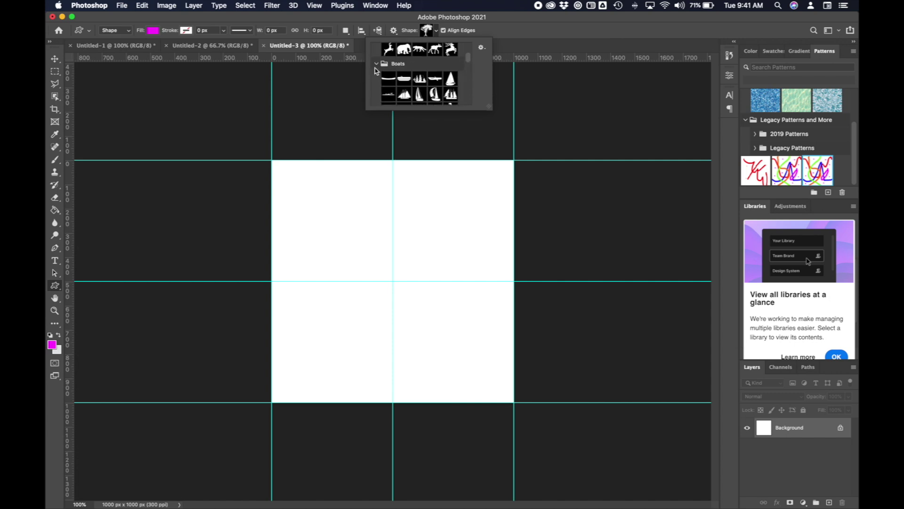
{"action": "scroll", "coordinate": [376, 71], "scroll_direction": "up", "scroll_amount": 3}
{"action": "left_click", "coordinate": [451, 94]}
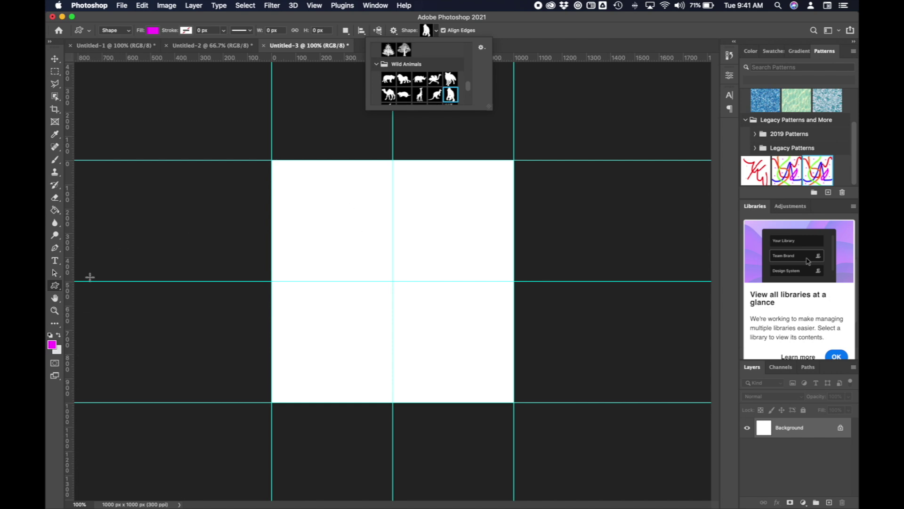
- Activate the Paint Bucket tool and set the foreground color to blue 0024ff
{"action": "left_click", "coordinate": [56, 211]}
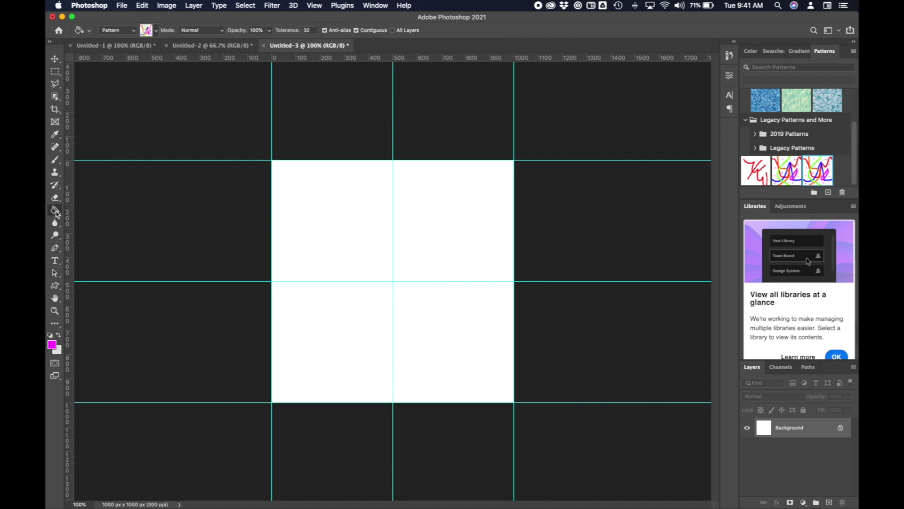
{"action": "left_click", "coordinate": [53, 344]}
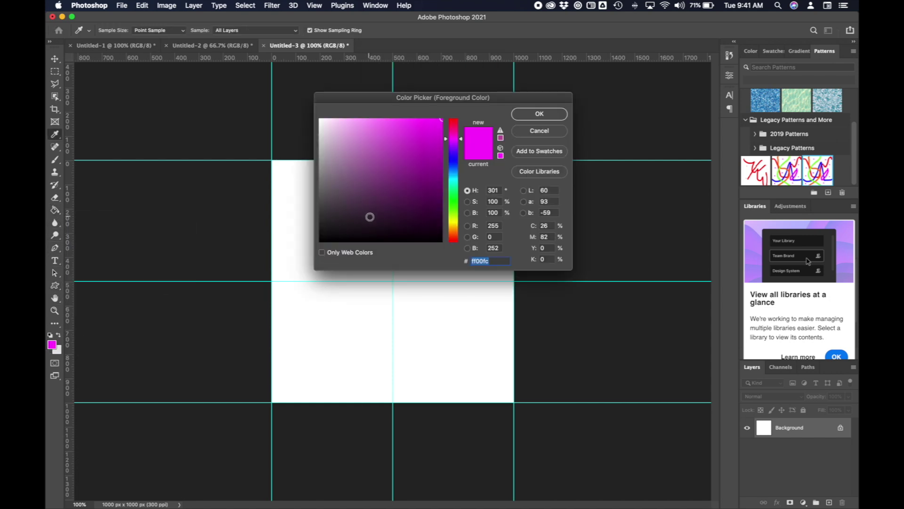
{"action": "left_click_drag", "start_coordinate": [451, 154], "coordinate": [453, 165]}
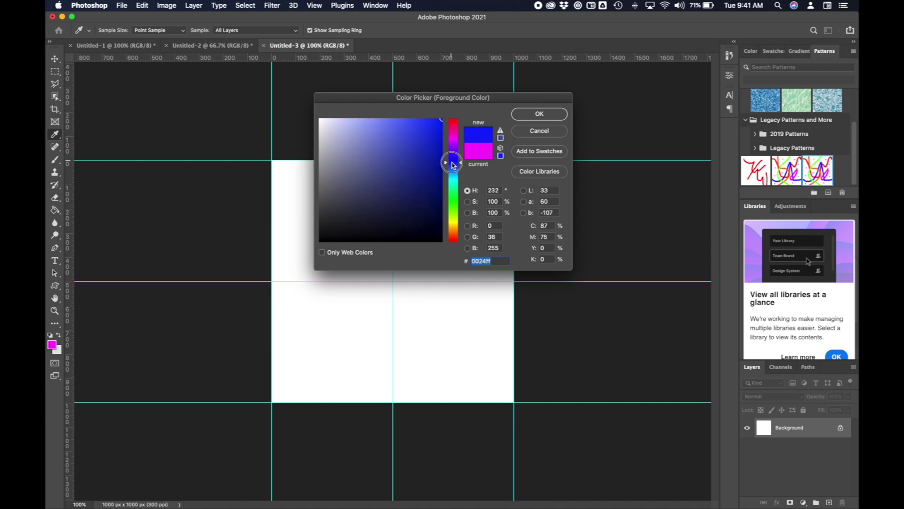
{"action": "left_click", "coordinate": [539, 113]}
- Try to fill the blank canvas with the Paint Bucket, and undo the pattern fill
{"action": "left_click", "coordinate": [328, 249]}
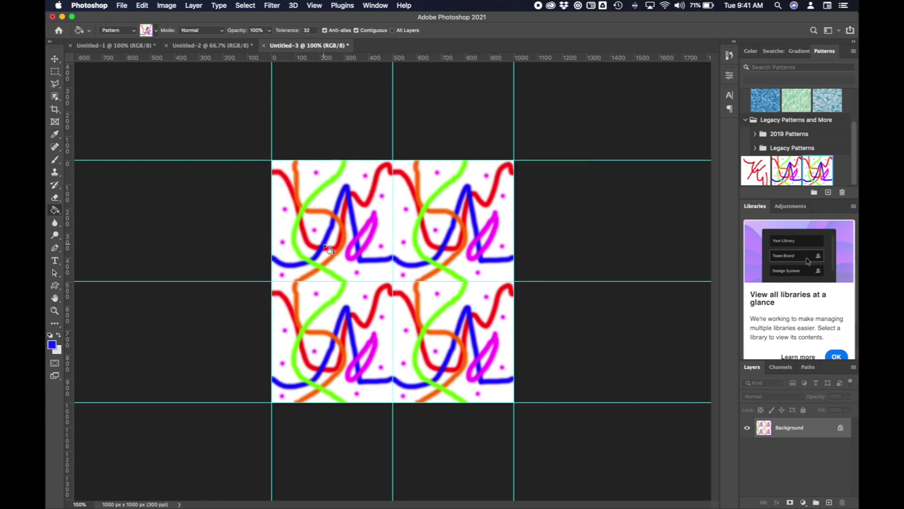
{"action": "key", "text": "super+z"}
{"action": "left_click", "coordinate": [159, 32]}
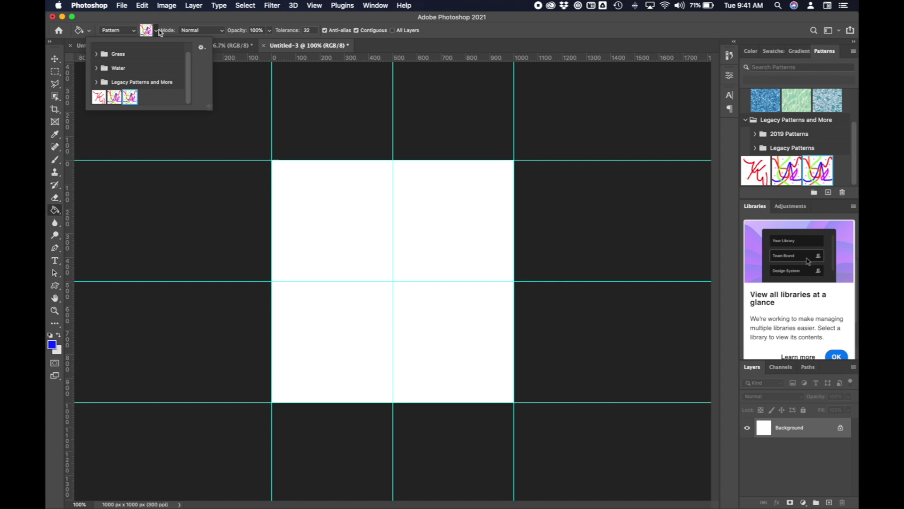
{"action": "left_click", "coordinate": [151, 35]}
- Set the Paint Bucket's fill source to Foreground and fill the background with the blue
{"action": "left_click", "coordinate": [131, 31]}
{"action": "left_click", "coordinate": [126, 24]}
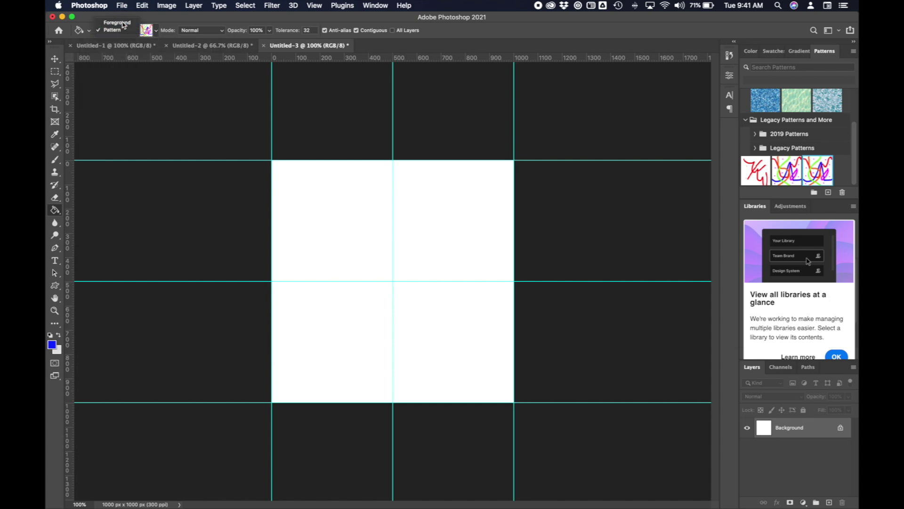
{"action": "left_click", "coordinate": [292, 207]}
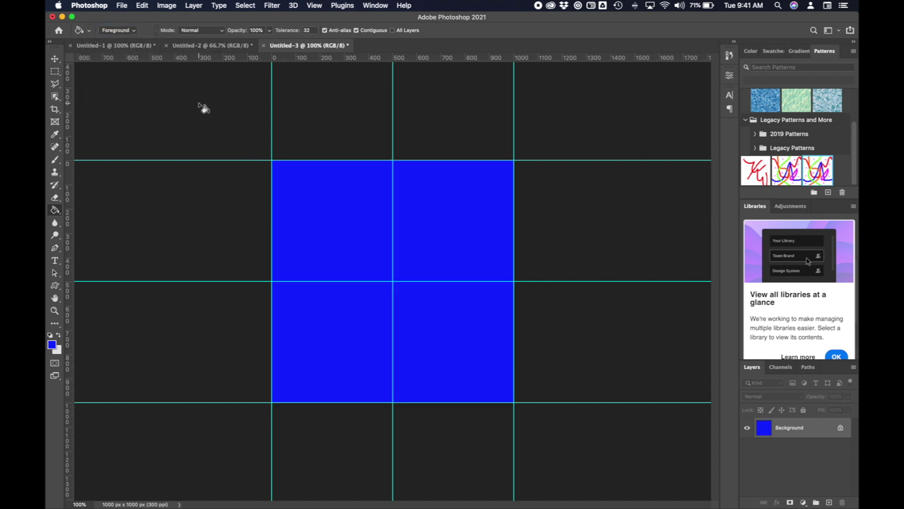
- Set the foreground color to a light blue, 8495fb
{"action": "left_click", "coordinate": [54, 346]}
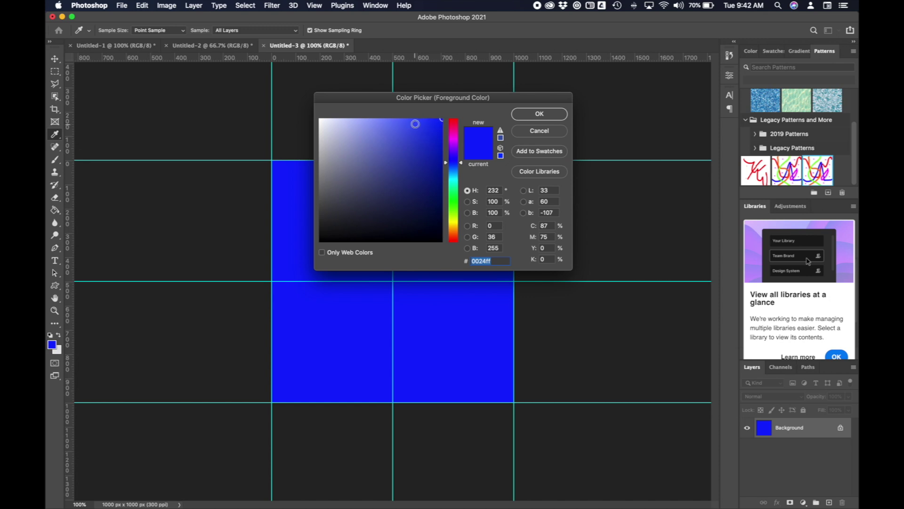
{"action": "left_click", "coordinate": [378, 123]}
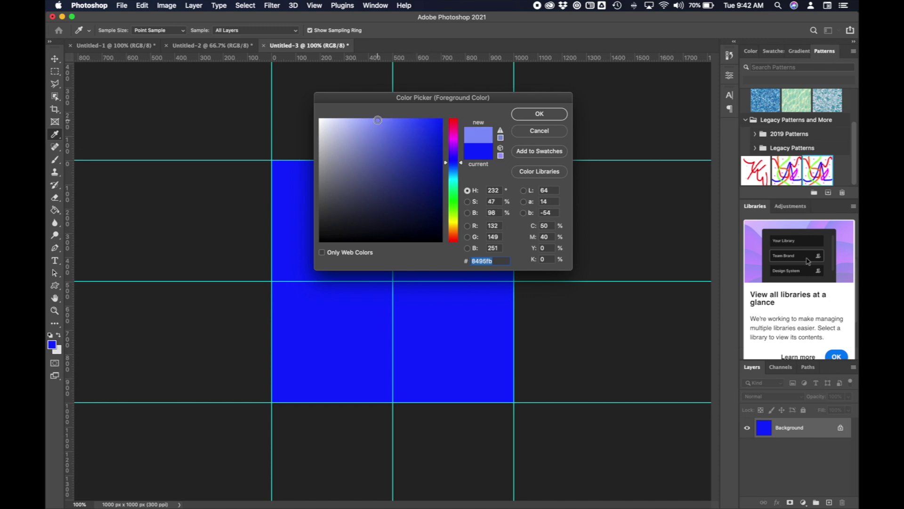
{"action": "left_click", "coordinate": [549, 115]}
{"action": "key", "text": "g"}
- Draw the Wild Animals lion as a custom shape about 397 x 282 px in the canvas's upper-left quadrant
{"action": "left_click", "coordinate": [56, 285]}
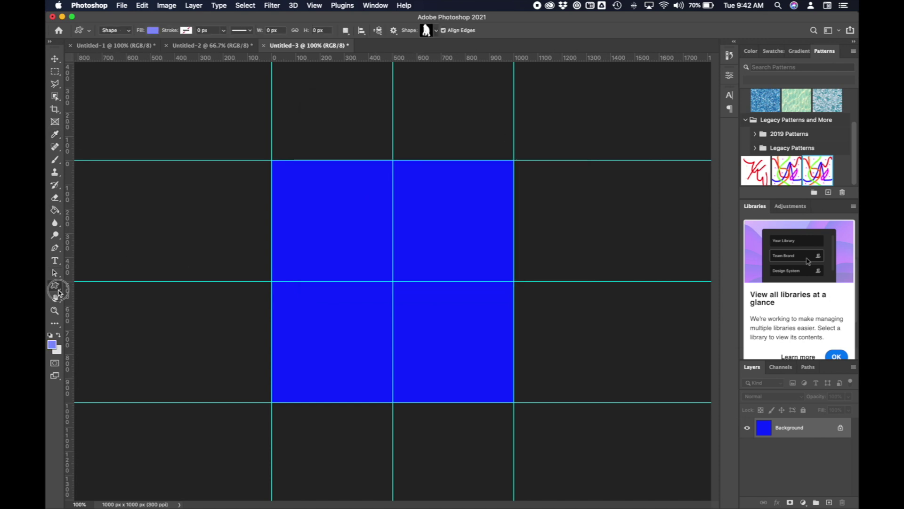
{"action": "left_click", "coordinate": [437, 31]}
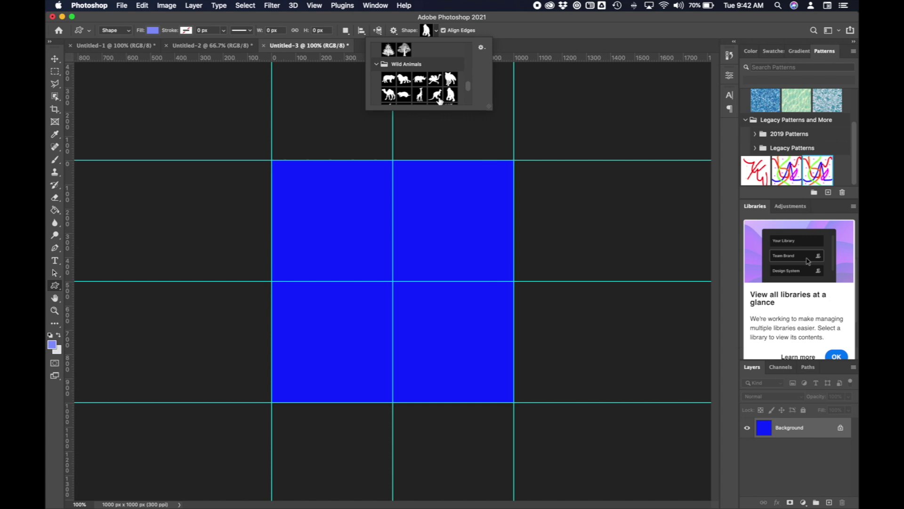
{"action": "left_click", "coordinate": [390, 81]}
{"action": "left_click", "coordinate": [404, 78]}
{"action": "left_click_drag", "start_coordinate": [287, 183], "coordinate": [384, 266]}
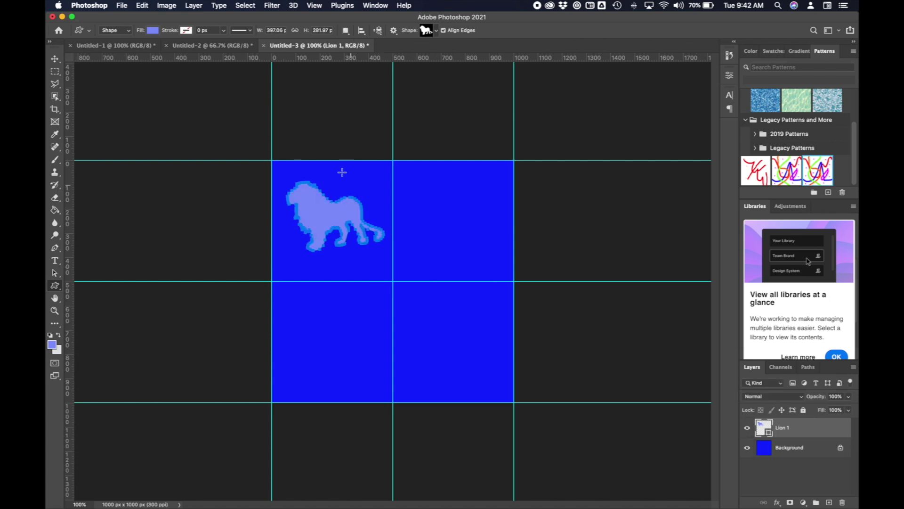
- Reposition the lion shape so it sits centered within the upper-left quadrant's guides
{"action": "left_click", "coordinate": [54, 58]}
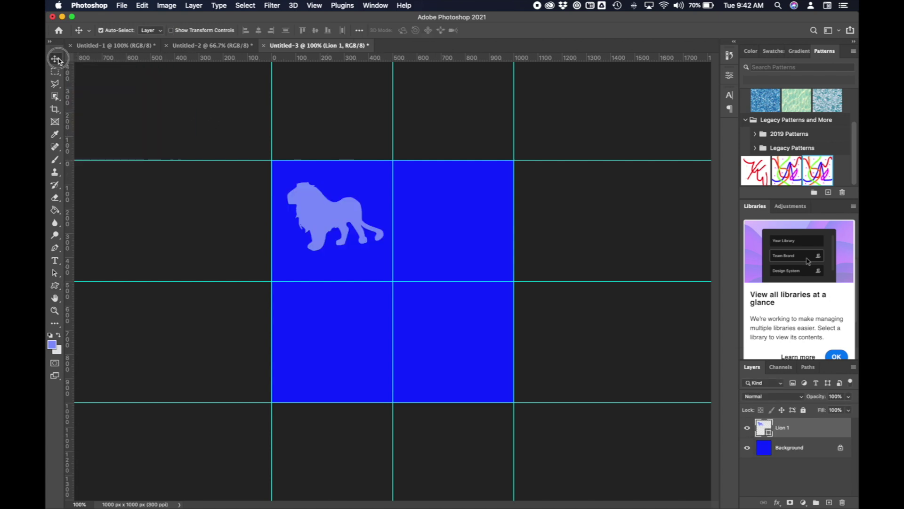
{"action": "left_click_drag", "start_coordinate": [315, 209], "coordinate": [316, 216]}
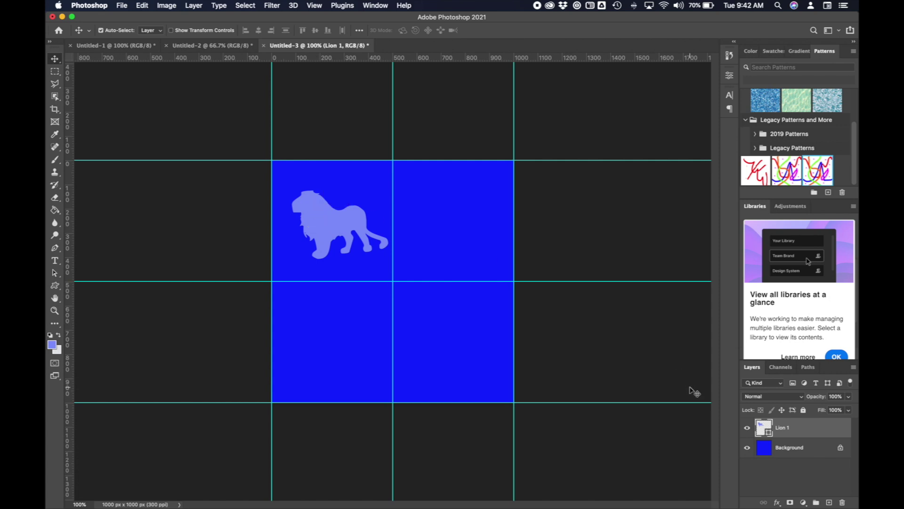
{"action": "left_click", "coordinate": [338, 219]}
{"action": "left_click_drag", "start_coordinate": [339, 220], "coordinate": [335, 216]}
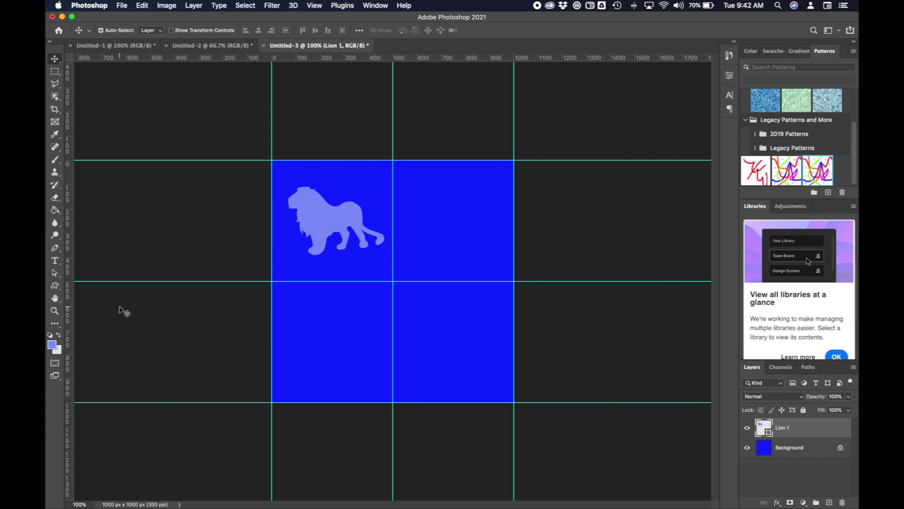
- Choose the running ostrich from the Wild Animals presets for the Custom Shape tool
{"action": "left_click", "coordinate": [55, 286]}
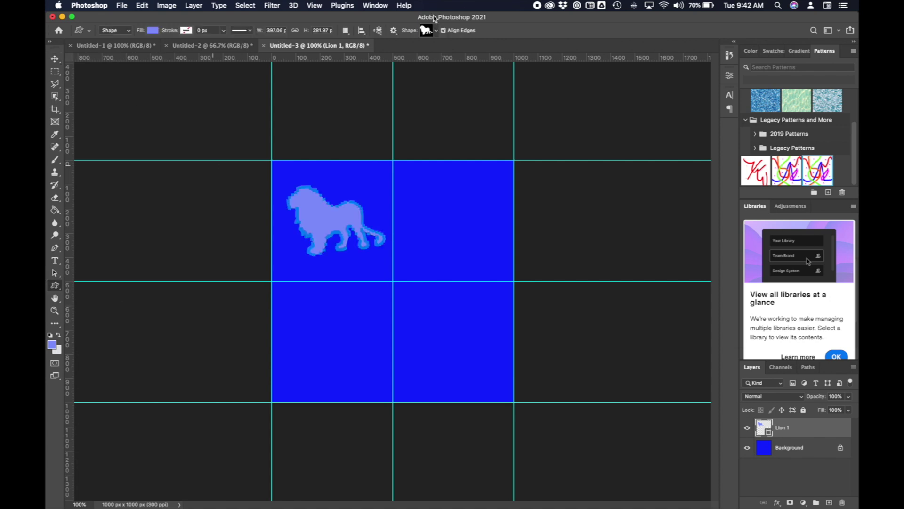
{"action": "left_click", "coordinate": [436, 31]}
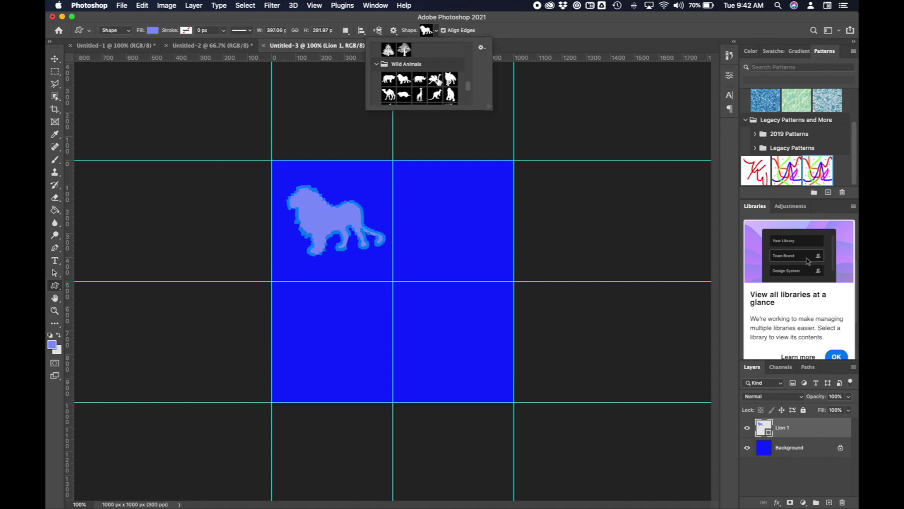
{"action": "left_click", "coordinate": [436, 80]}
- Try to draw and reposition the ostrich in the upper-right quadrant on the lion's layer, and undo both changes
{"action": "left_click_drag", "start_coordinate": [416, 186], "coordinate": [501, 278]}
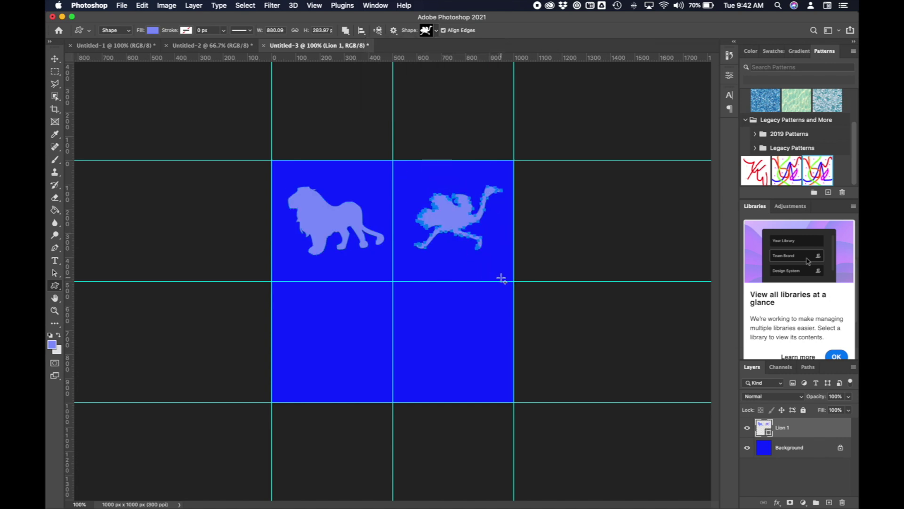
{"action": "left_click", "coordinate": [55, 59]}
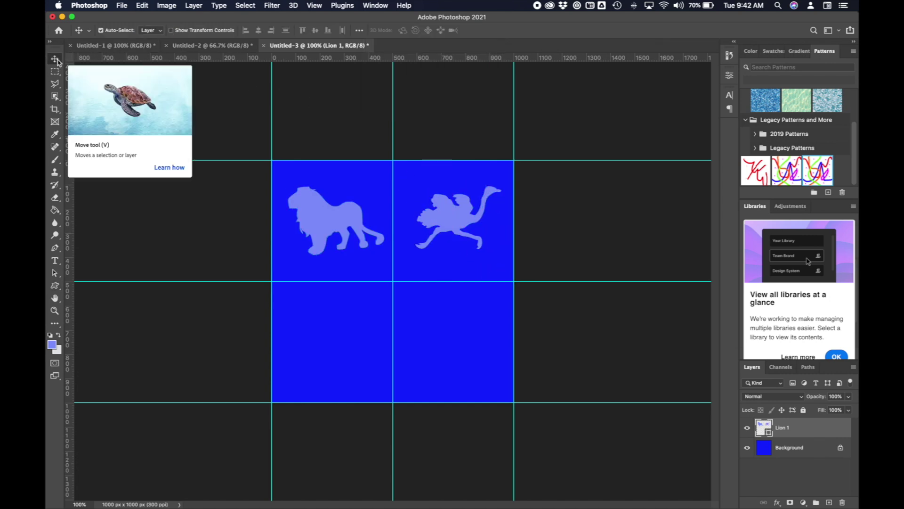
{"action": "left_click_drag", "start_coordinate": [446, 219], "coordinate": [443, 222]}
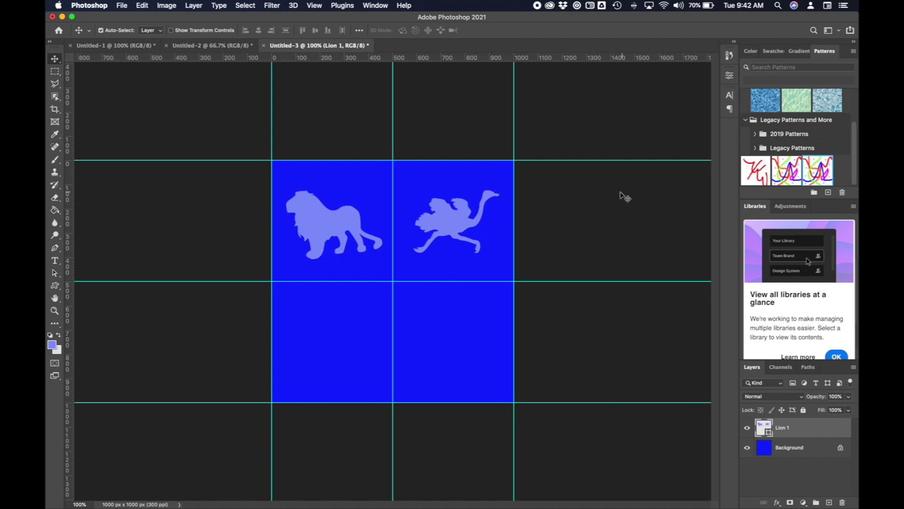
{"action": "key", "text": "super+z"}
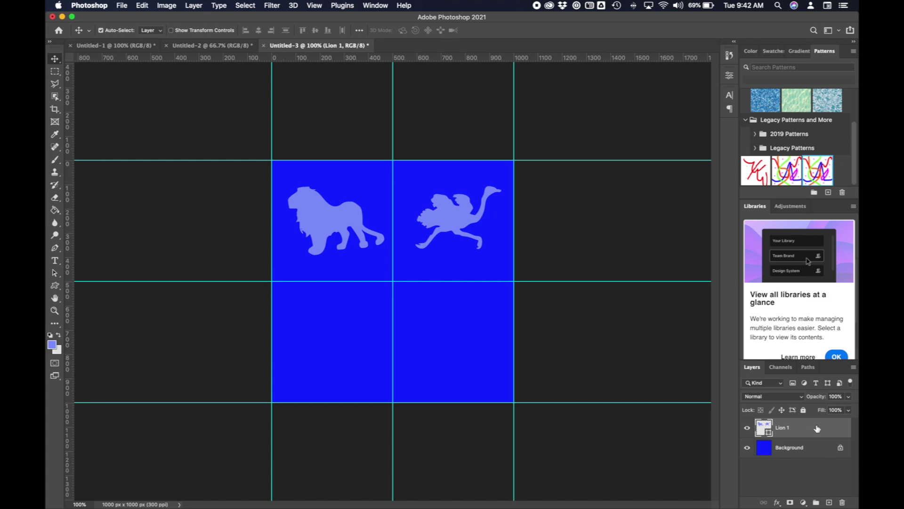
{"action": "key", "text": "super+z"}
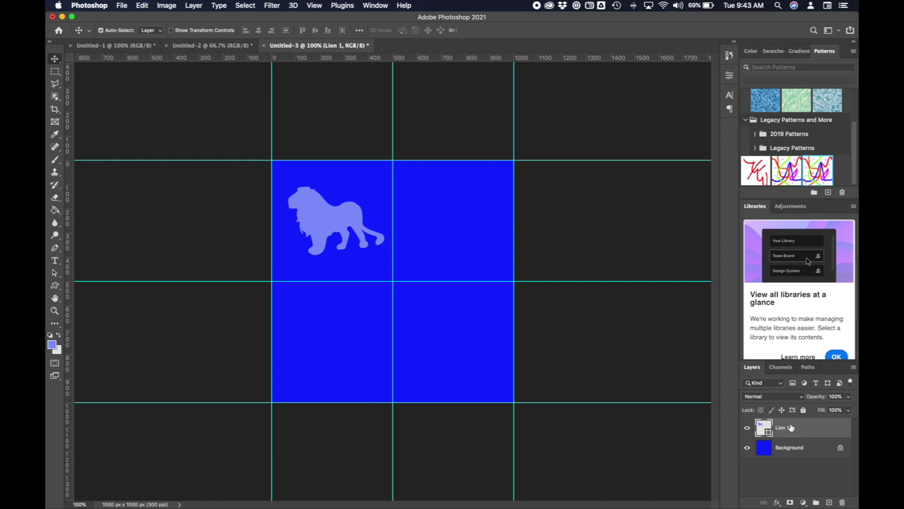
- Draw the ostrich about 388 x 284 px on a new layer and center it in the upper-right quadrant
{"action": "left_click", "coordinate": [830, 503]}
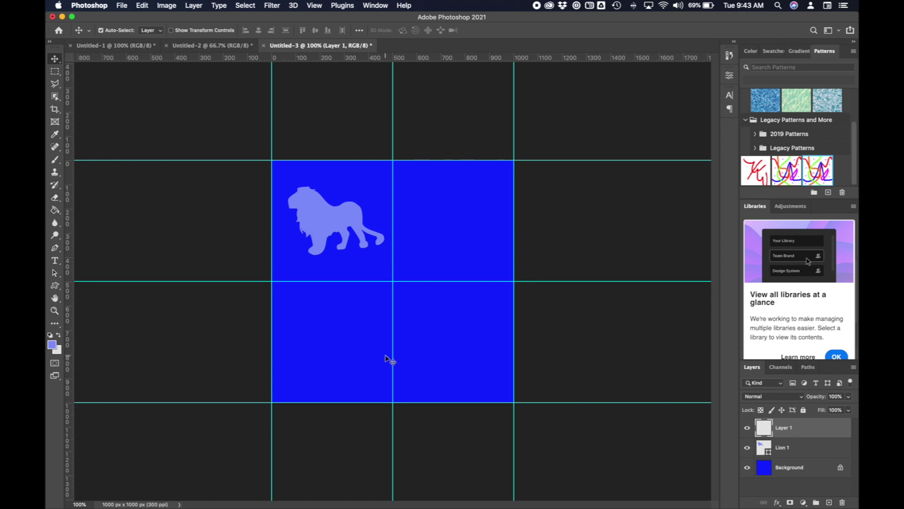
{"action": "left_click", "coordinate": [55, 286]}
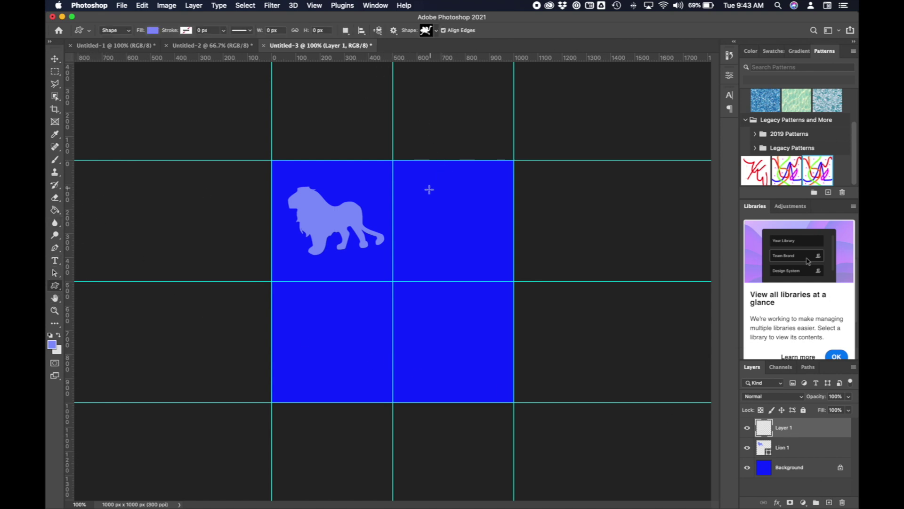
{"action": "left_click_drag", "start_coordinate": [409, 185], "coordinate": [504, 290]}
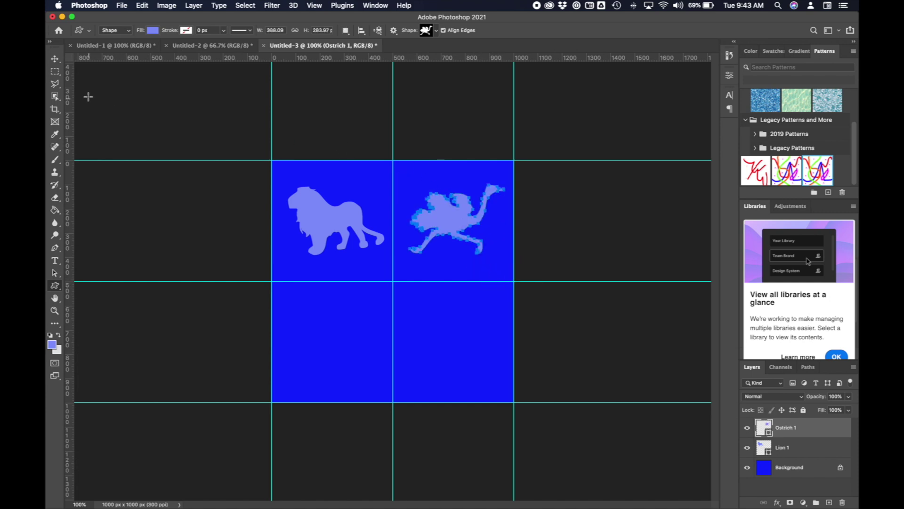
{"action": "left_click", "coordinate": [55, 58]}
{"action": "left_click_drag", "start_coordinate": [444, 213], "coordinate": [444, 215]}
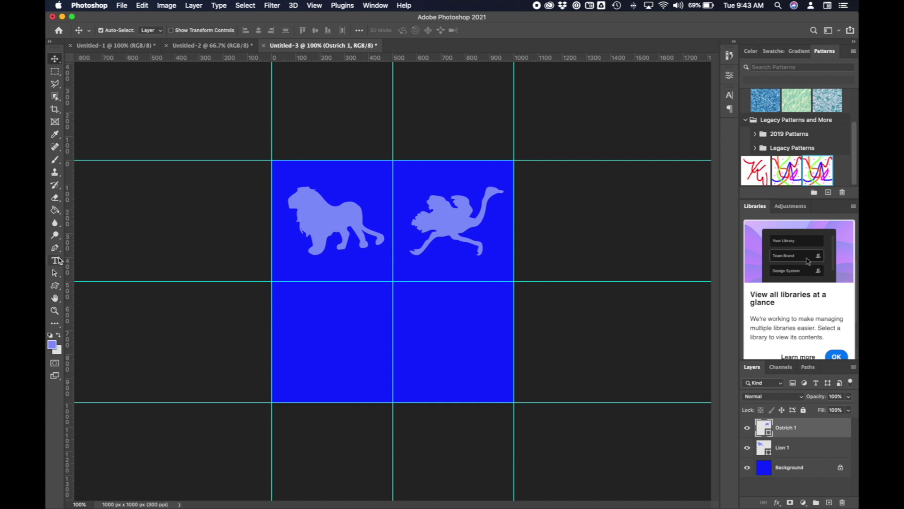
- Choose the fox from the Wild Animals presets for the Custom Shape tool
{"action": "left_click", "coordinate": [56, 285]}
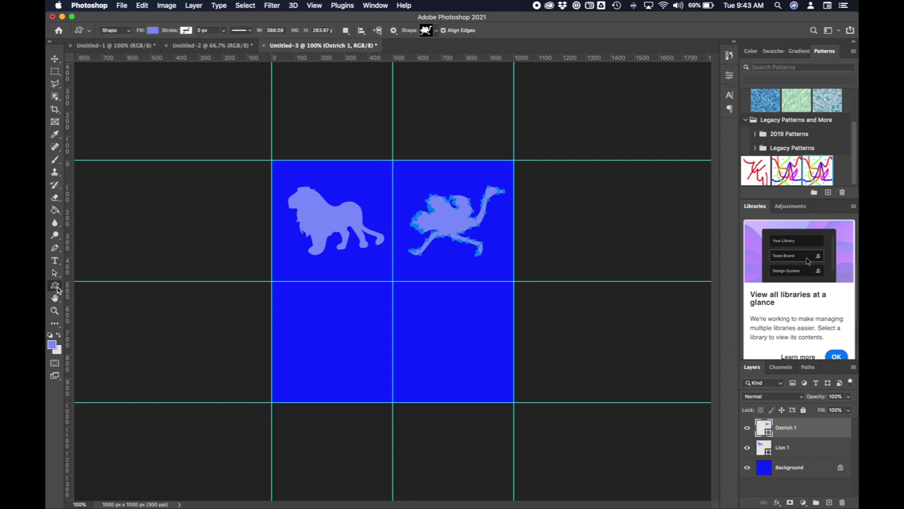
{"action": "left_click", "coordinate": [436, 33]}
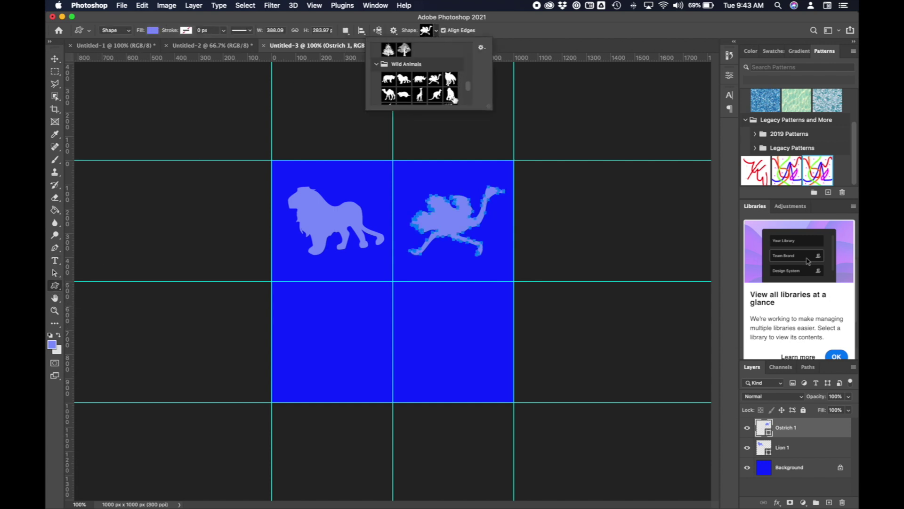
{"action": "left_click", "coordinate": [450, 80]}
- Try to draw and reposition the fox in the lower-left quadrant on the ostrich's layer, and undo both changes
{"action": "left_click_drag", "start_coordinate": [288, 314], "coordinate": [377, 396]}
{"action": "left_click", "coordinate": [55, 59]}
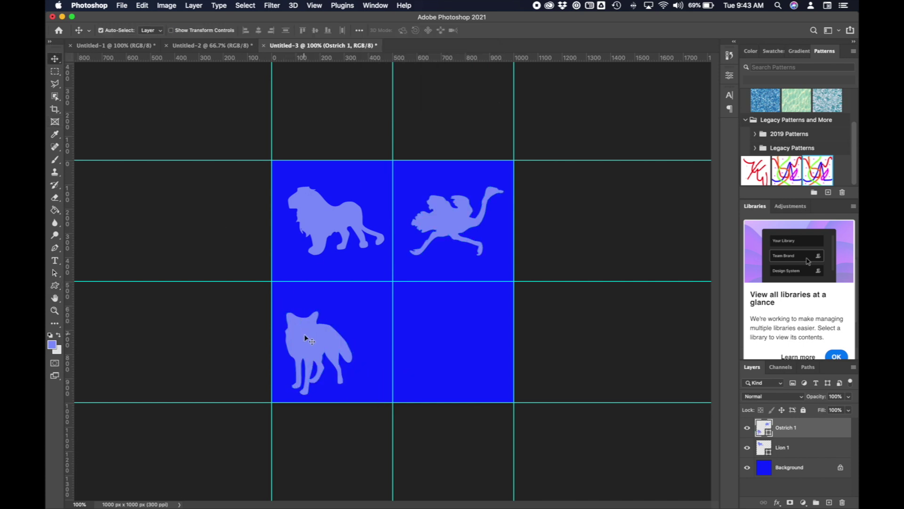
{"action": "left_click_drag", "start_coordinate": [310, 342], "coordinate": [320, 330]}
{"action": "key", "text": "super+z"}
{"action": "key", "text": "super+z"}
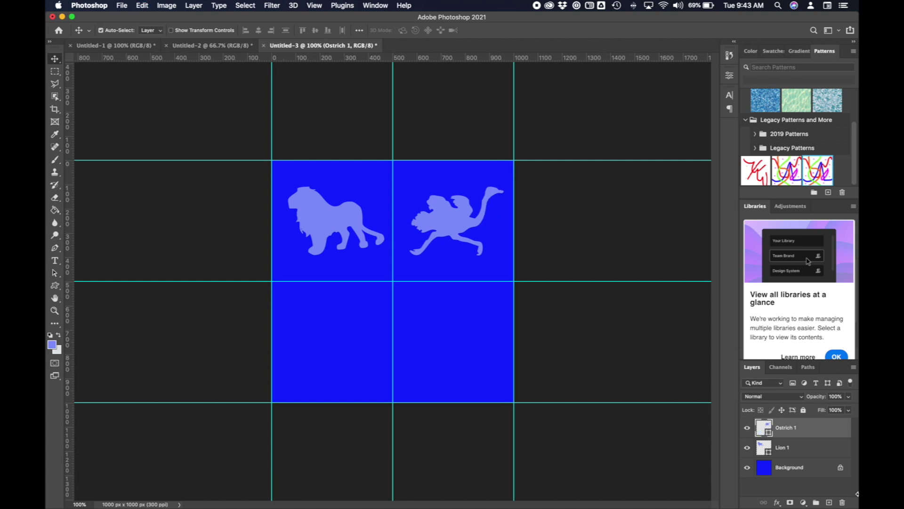
- Draw the fox about 301 x 375 px on a new layer in the canvas's lower-left quadrant
{"action": "left_click", "coordinate": [829, 503]}
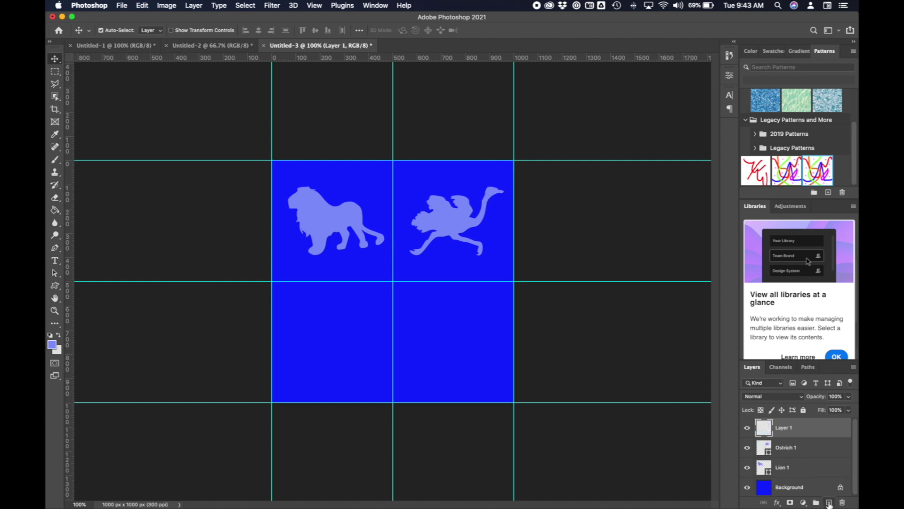
{"action": "left_click", "coordinate": [56, 285]}
{"action": "left_click_drag", "start_coordinate": [296, 297], "coordinate": [378, 388]}
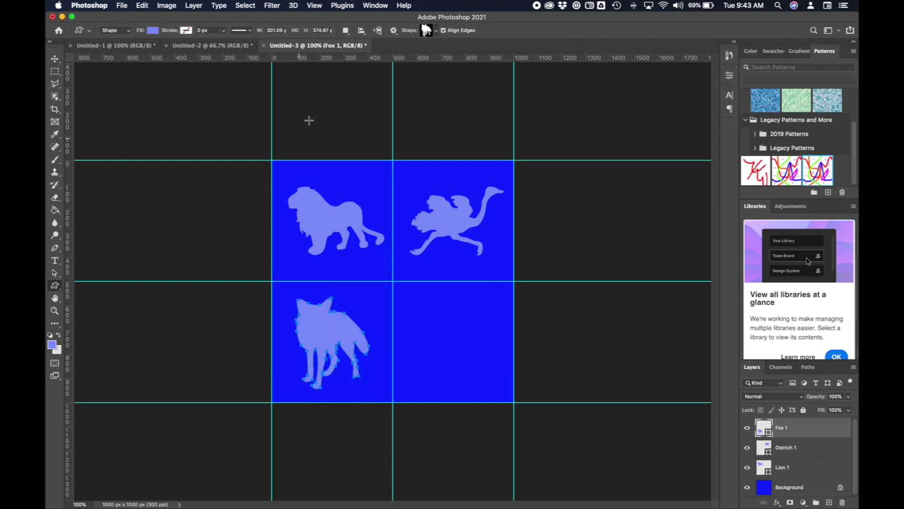
- Draw the Wild Animals elephant as a custom shape on a new layer and center it in the lower-right quadrant
{"action": "left_click", "coordinate": [437, 31]}
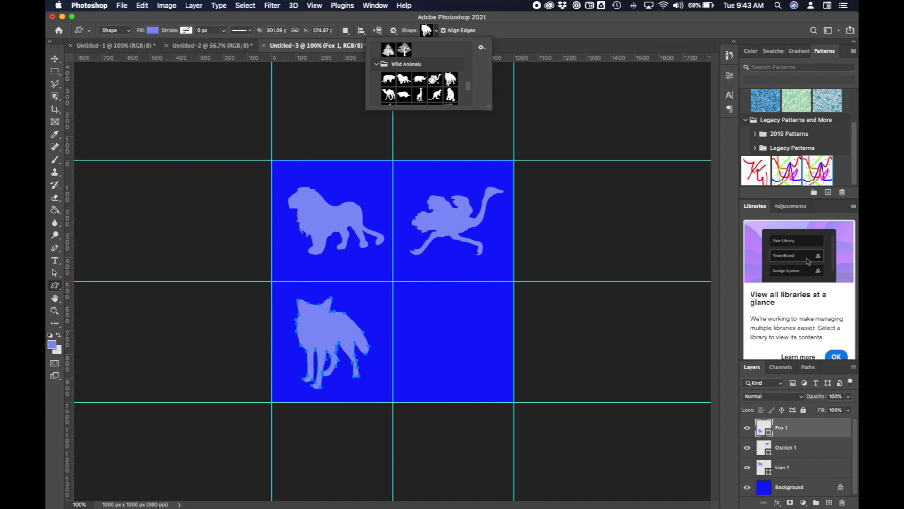
{"action": "scroll", "coordinate": [419, 76], "scroll_direction": "down", "scroll_amount": 3}
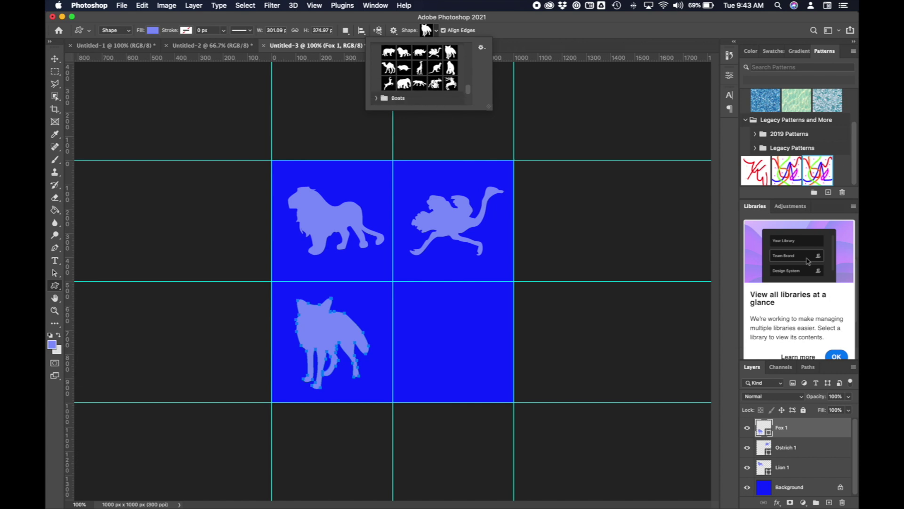
{"action": "left_click", "coordinate": [404, 83]}
{"action": "left_click", "coordinate": [829, 503]}
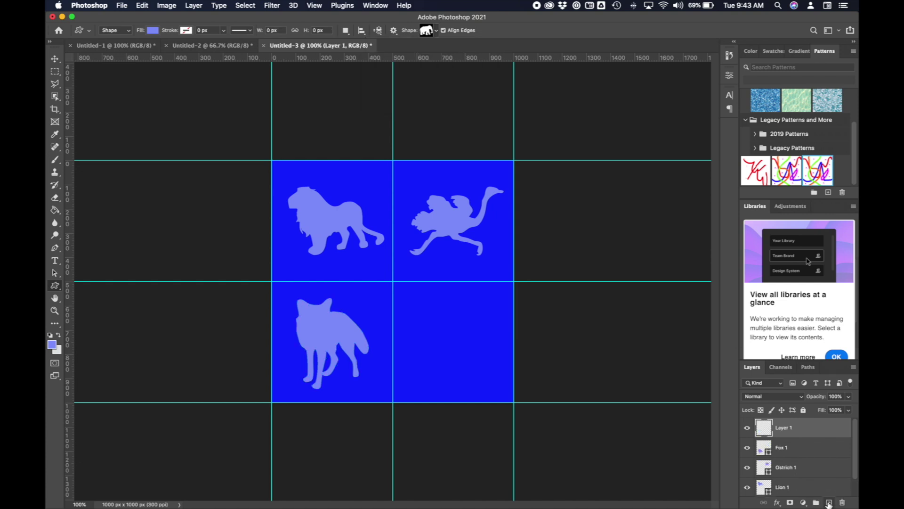
{"action": "left_click_drag", "start_coordinate": [441, 339], "coordinate": [501, 397]}
{"action": "left_click", "coordinate": [54, 58]}
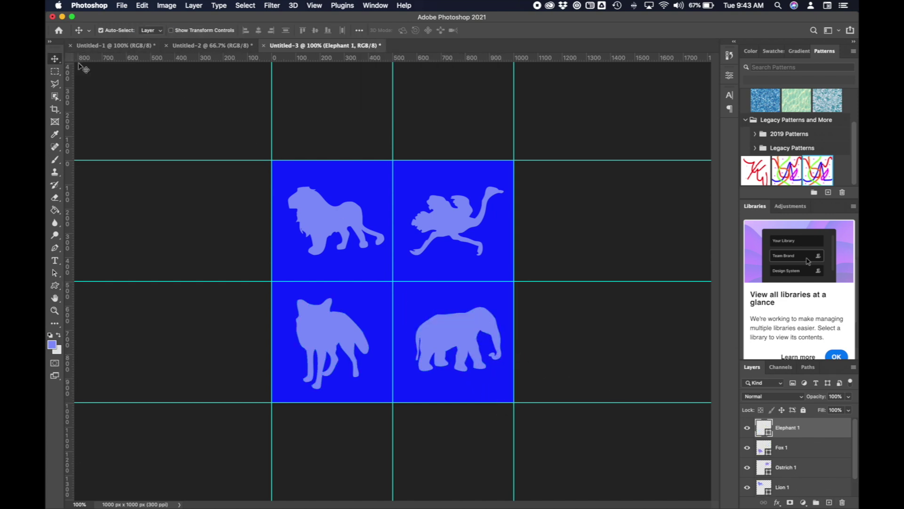
{"action": "left_click_drag", "start_coordinate": [453, 332], "coordinate": [446, 331]}
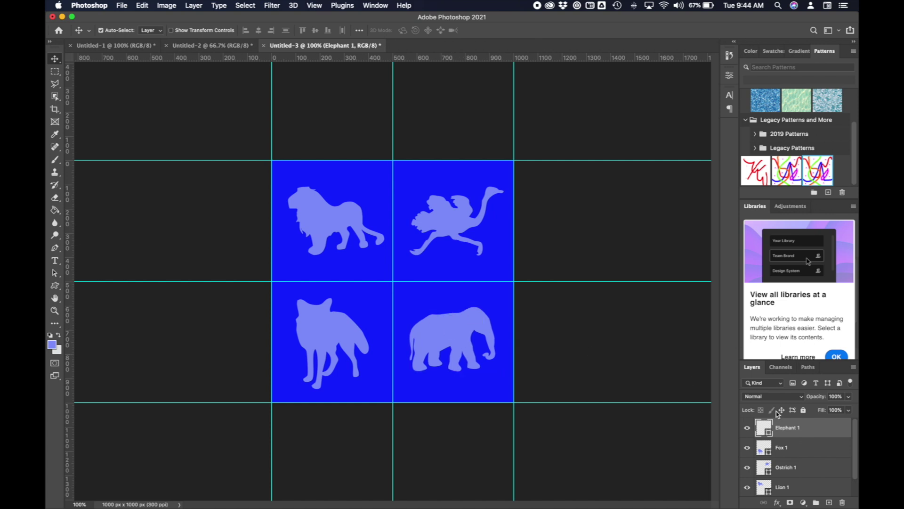
- Define the four-animal canvas as a new pattern named Pattern 4
{"action": "scroll", "coordinate": [801, 493], "scroll_direction": "down", "scroll_amount": 3}
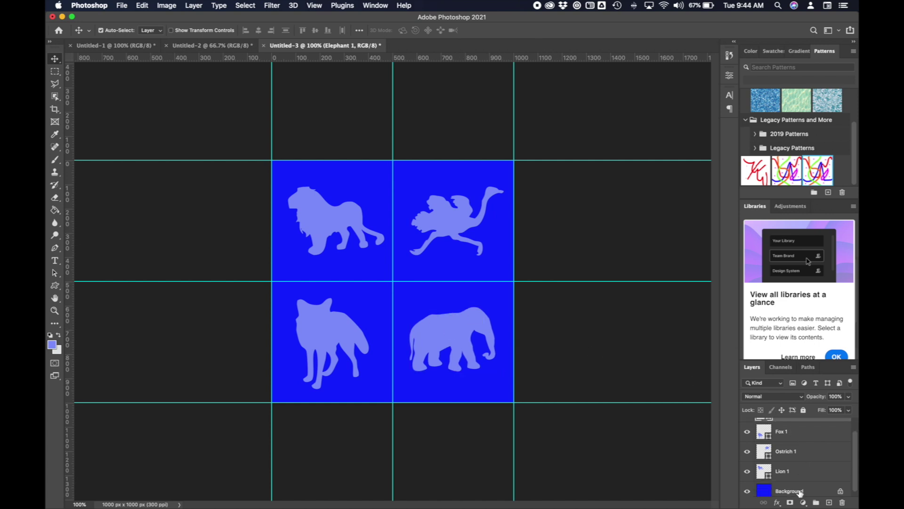
{"action": "scroll", "coordinate": [801, 494], "scroll_direction": "up", "scroll_amount": 3}
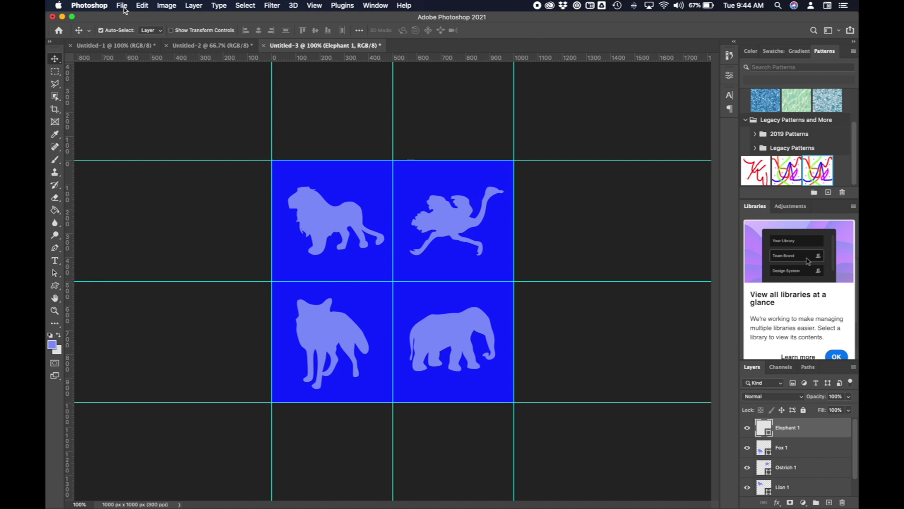
{"action": "left_click", "coordinate": [142, 5]}
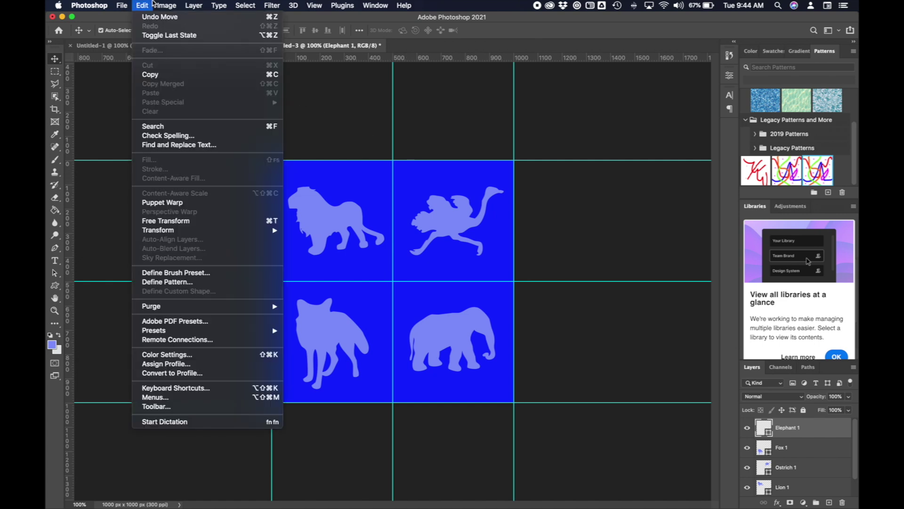
{"action": "left_click", "coordinate": [184, 281]}
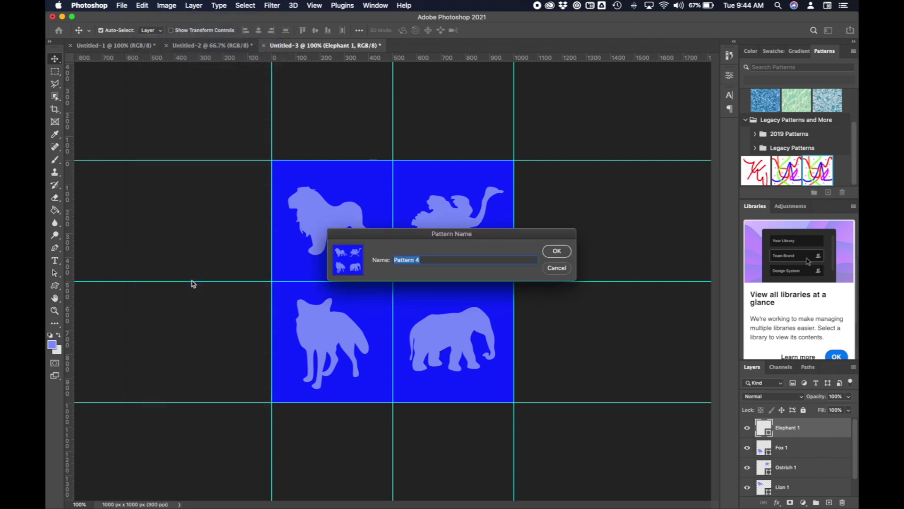
{"action": "left_click", "coordinate": [565, 252]}
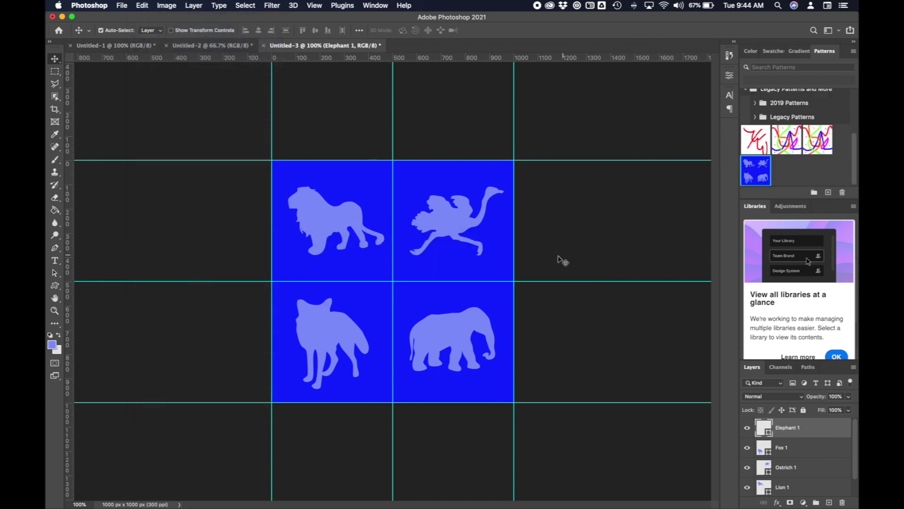
- In the Untitled-2 document, undo the last pattern fill and fill the canvas with the blue animal pattern using the Paint Bucket
{"action": "left_click", "coordinate": [230, 46]}
{"action": "key", "text": "super+z"}
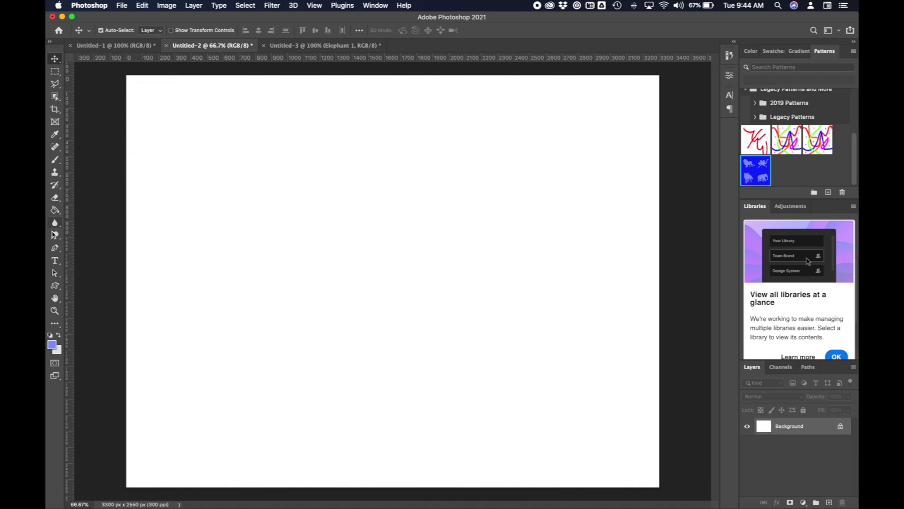
{"action": "left_click", "coordinate": [56, 211]}
{"action": "left_click", "coordinate": [118, 30]}
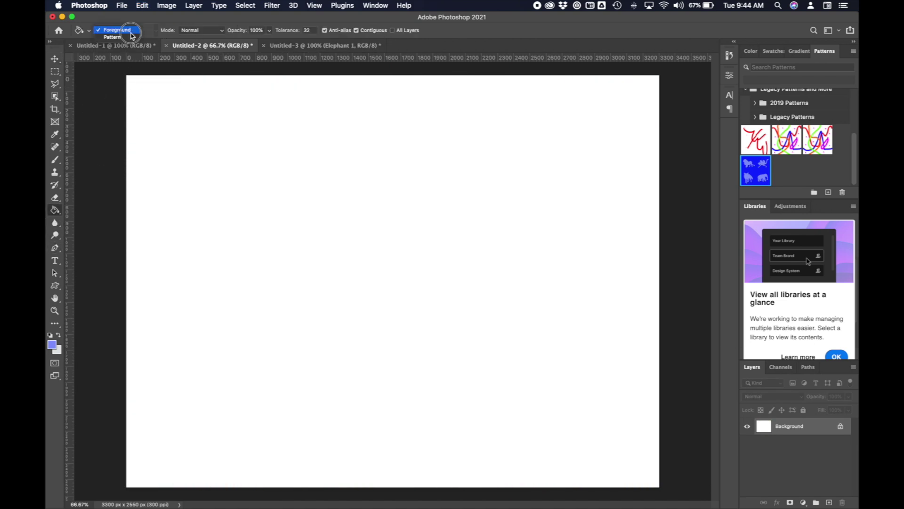
{"action": "left_click", "coordinate": [129, 39]}
{"action": "left_click", "coordinate": [156, 30]}
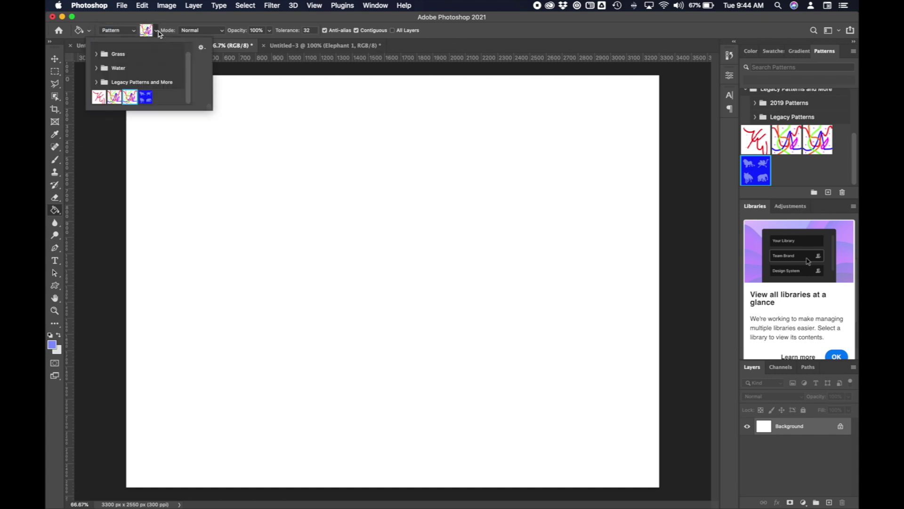
{"action": "left_click", "coordinate": [259, 187]}
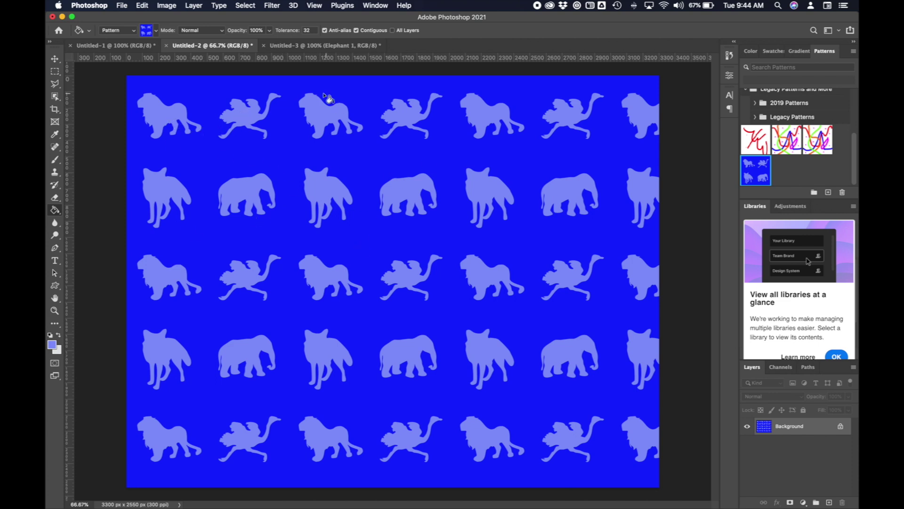
- Return to Untitled-3 and move the elephant horizontally so it is centered on the guide at the canvas's right edge
{"action": "left_click", "coordinate": [313, 46]}
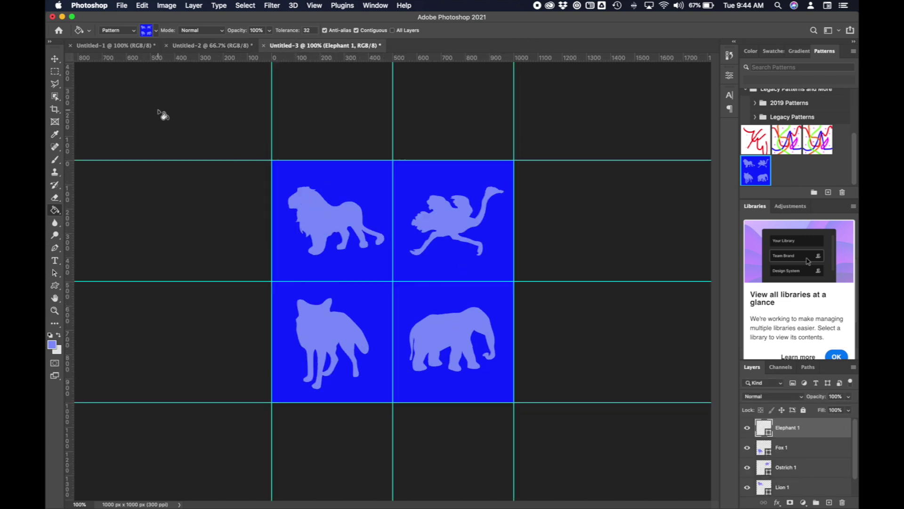
{"action": "left_click", "coordinate": [54, 58]}
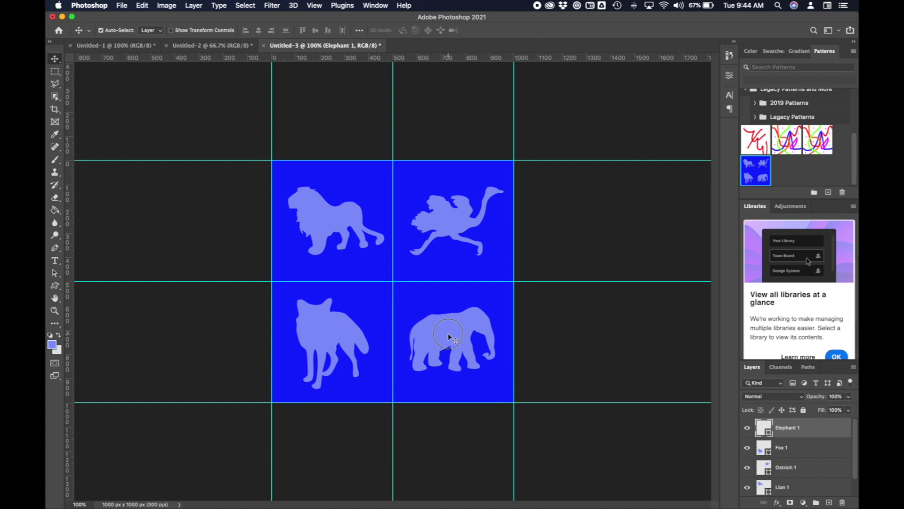
{"action": "left_click_drag", "start_coordinate": [448, 332], "coordinate": [505, 334]}
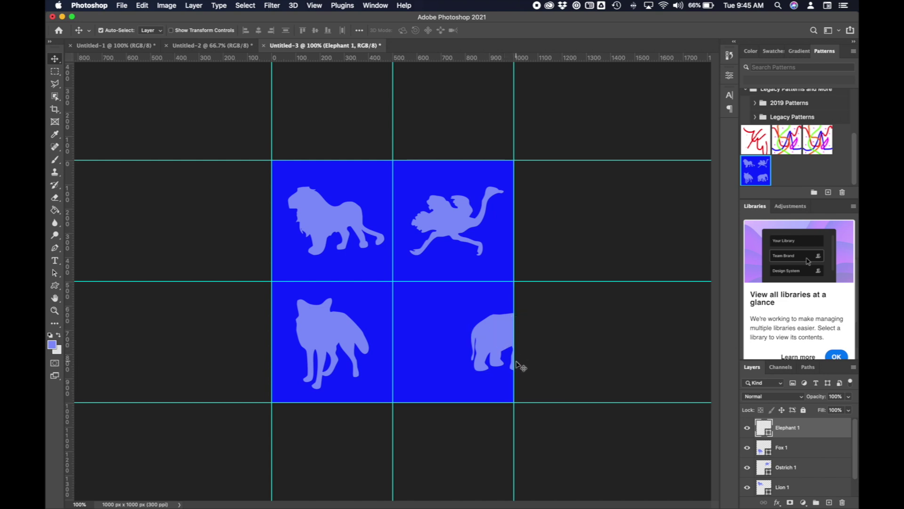
{"action": "mouse_move", "coordinate": [504, 330]}
{"action": "left_mouse_down"}
{"action": "mouse_move", "coordinate": [486, 330]}
{"action": "mouse_move", "coordinate": [501, 331]}
{"action": "left_mouse_up"}
- Move the fox horizontally so it straddles the canvas's vertical middle guide, and check the Snap and Snap To options
{"action": "left_click_drag", "start_coordinate": [329, 338], "coordinate": [385, 331]}
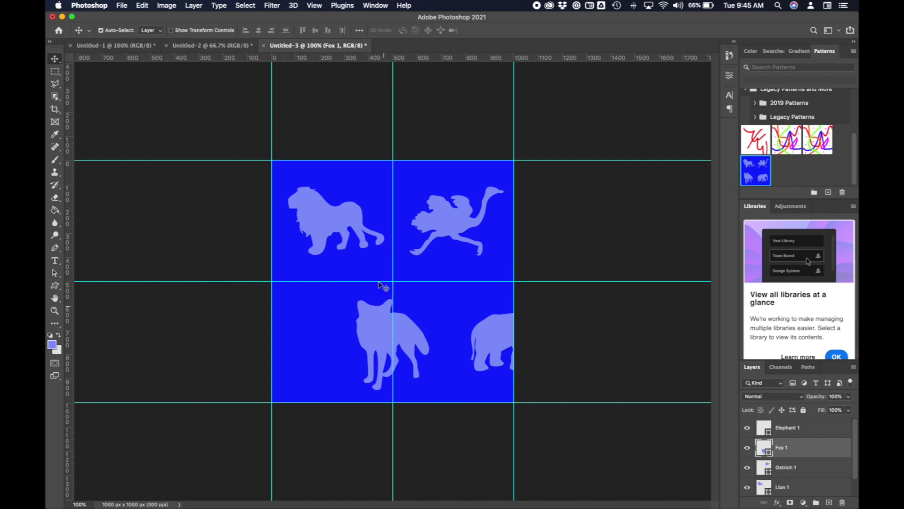
{"action": "left_click", "coordinate": [320, 6]}
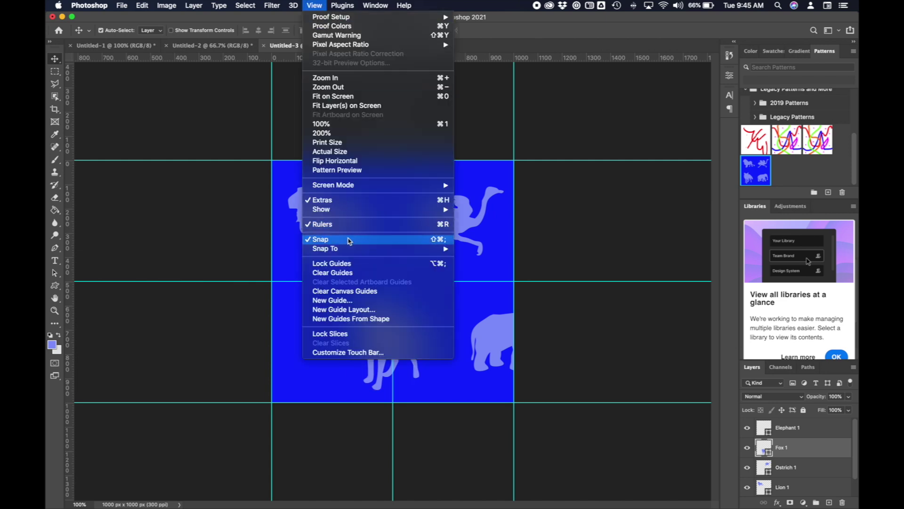
{"action": "mouse_move", "coordinate": [344, 251]}
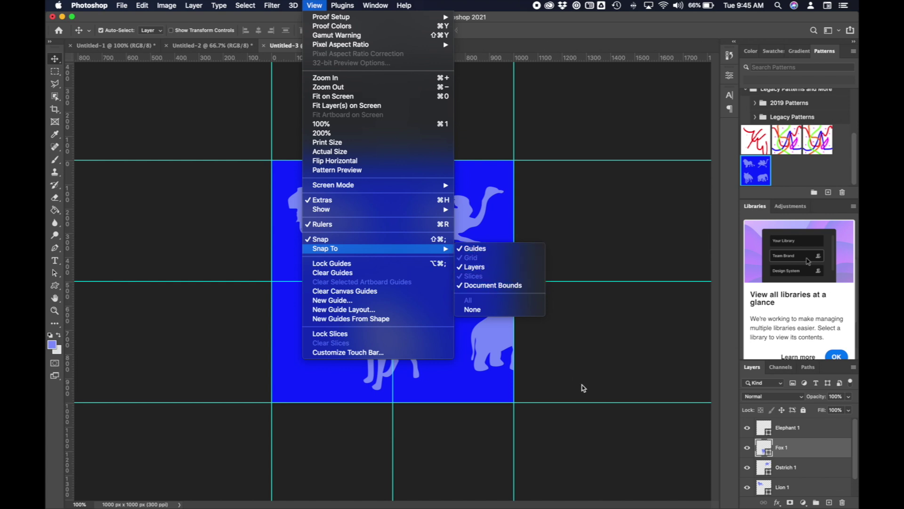
{"action": "left_click", "coordinate": [615, 392]}
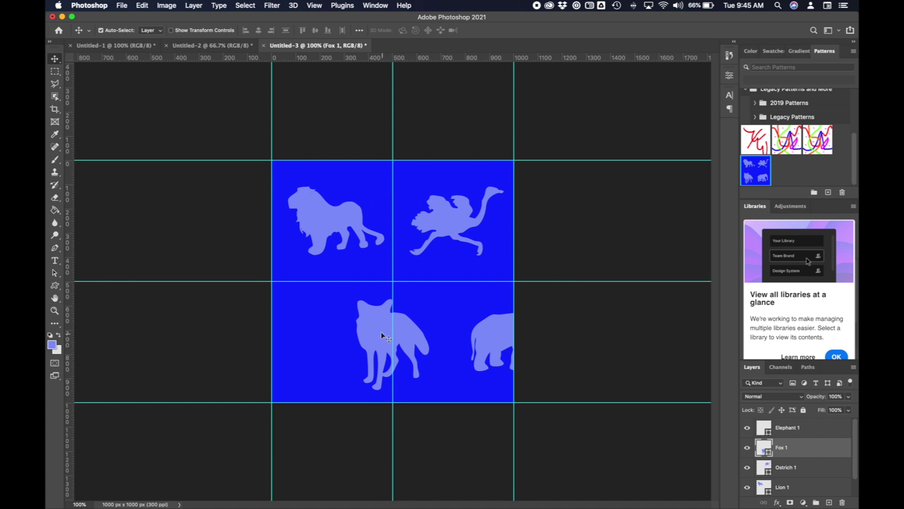
{"action": "mouse_move", "coordinate": [380, 331]}
{"action": "left_mouse_down"}
{"action": "mouse_move", "coordinate": [339, 325]}
{"action": "mouse_move", "coordinate": [374, 333]}
{"action": "left_mouse_up"}
- Duplicate the Elephant 1 layer within Untitled-3 as Elephant 1 copy
{"action": "left_click", "coordinate": [490, 342]}
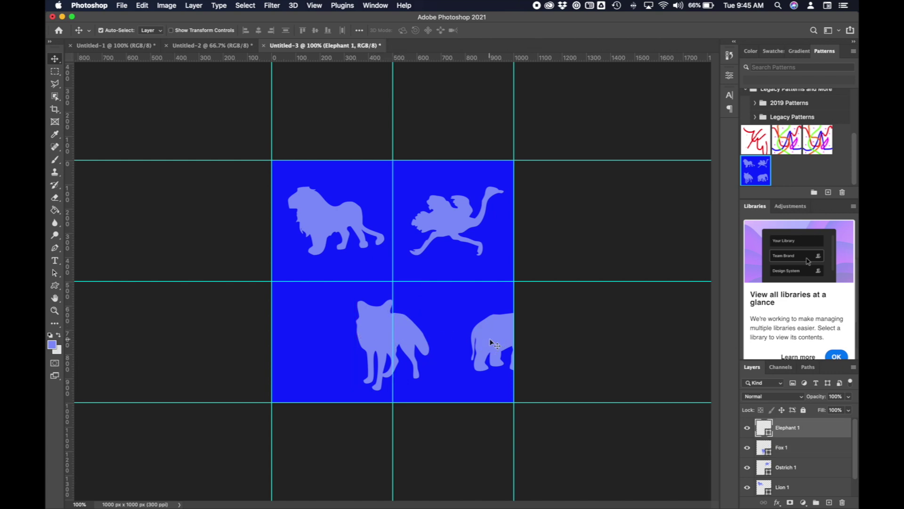
{"action": "right_click", "coordinate": [796, 431]}
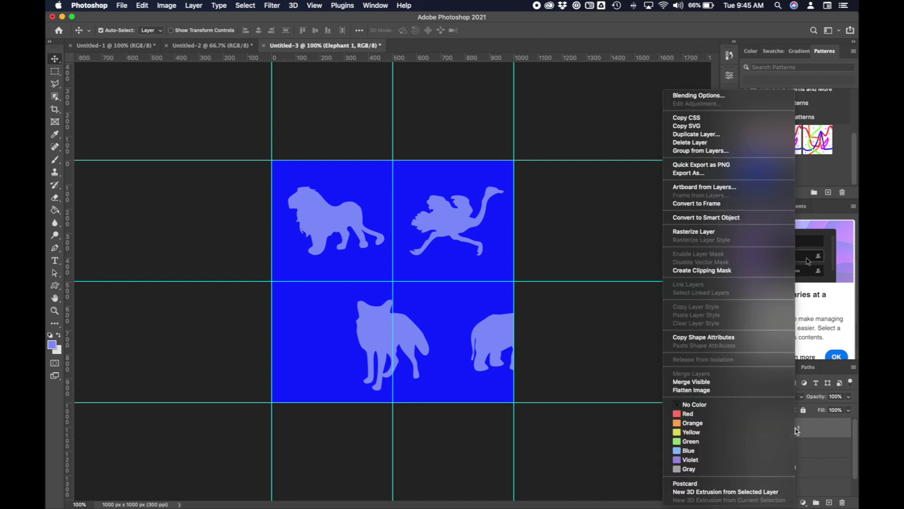
{"action": "left_click", "coordinate": [704, 134]}
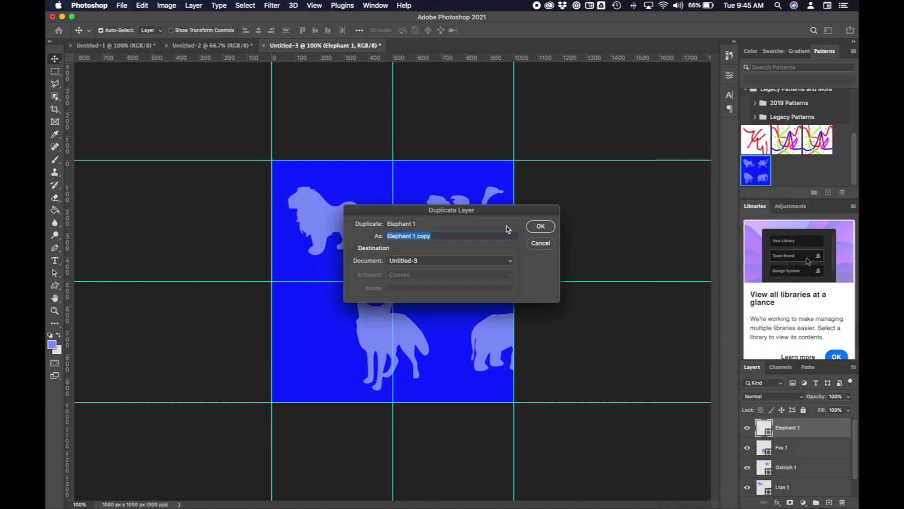
{"action": "left_click", "coordinate": [541, 226]}
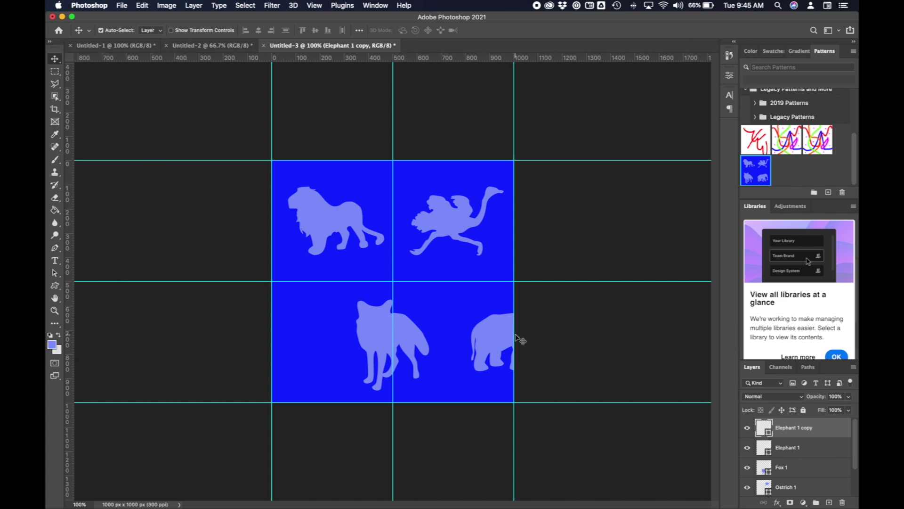
- Move the Elephant 1 copy horizontally to the canvas's left edge so it is centered on the guide at 0 px
{"action": "left_click_drag", "start_coordinate": [497, 337], "coordinate": [287, 334]}
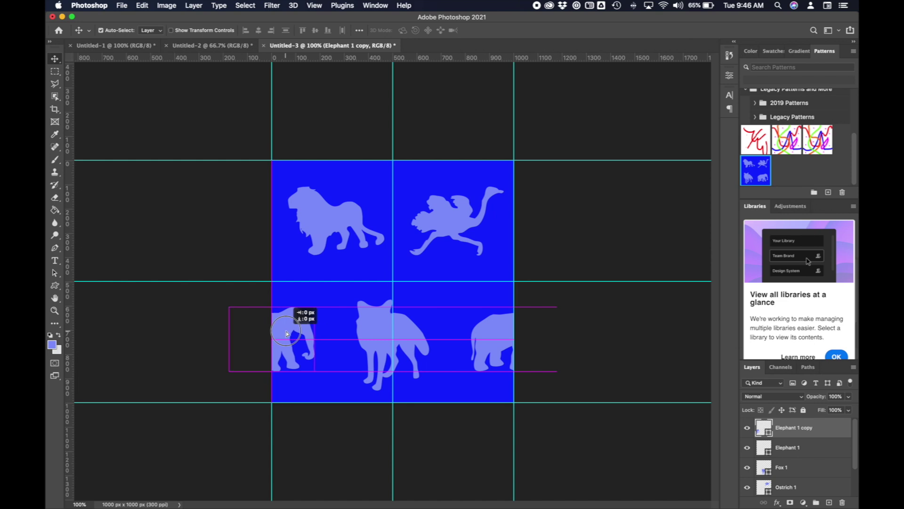
{"action": "left_click_drag", "start_coordinate": [287, 334], "coordinate": [287, 334]}
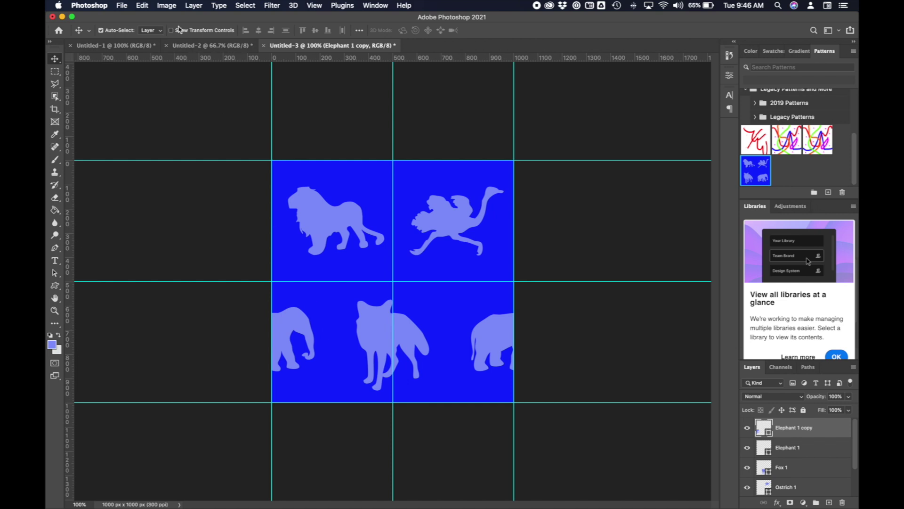
- Define the Untitled-3 canvas with the staggered lower row as a new pattern, keeping the default name
{"action": "left_click", "coordinate": [142, 6]}
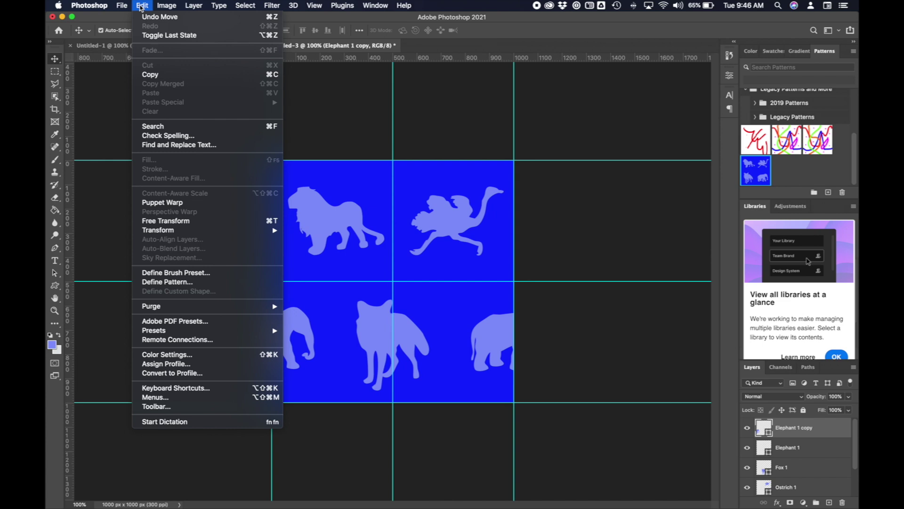
{"action": "left_click", "coordinate": [182, 282]}
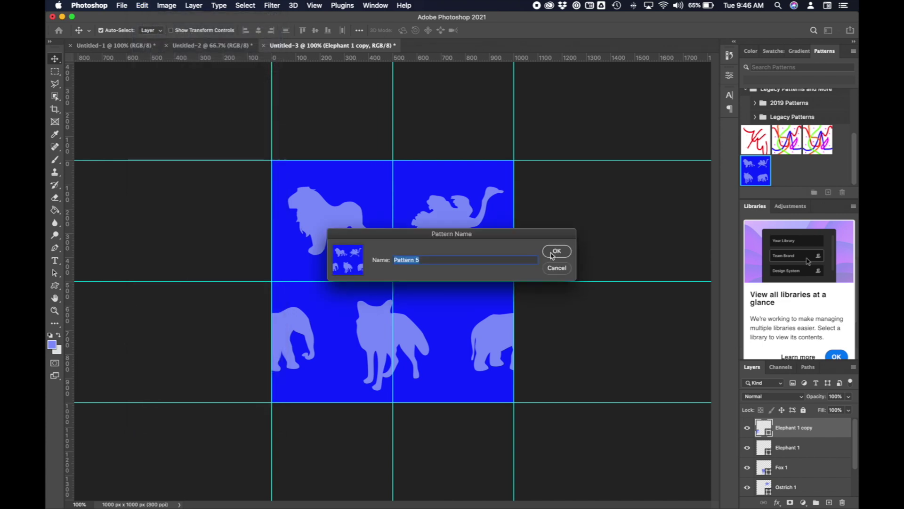
{"action": "left_click", "coordinate": [552, 256]}
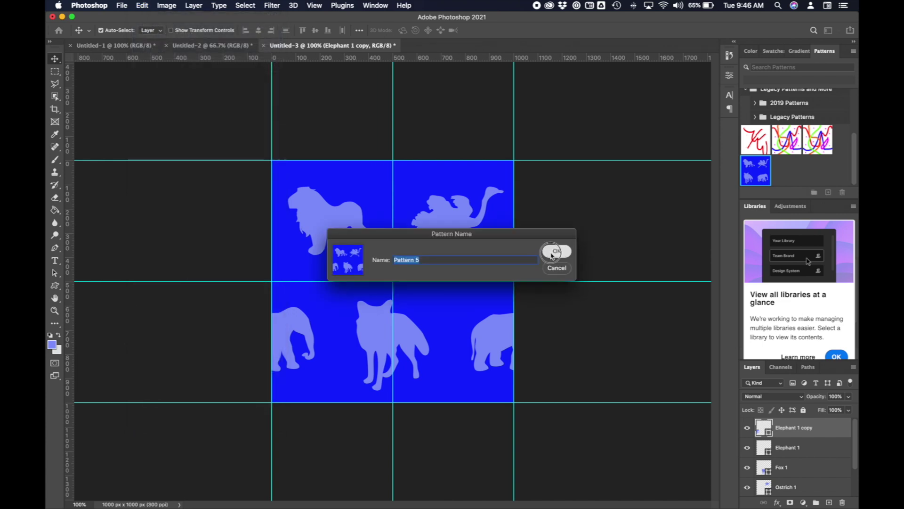
- In Untitled-2, undo the previous pattern fill back to a blank canvas and fill it with the new staggered animal pattern using the Paint Bucket
{"action": "left_click", "coordinate": [224, 47]}
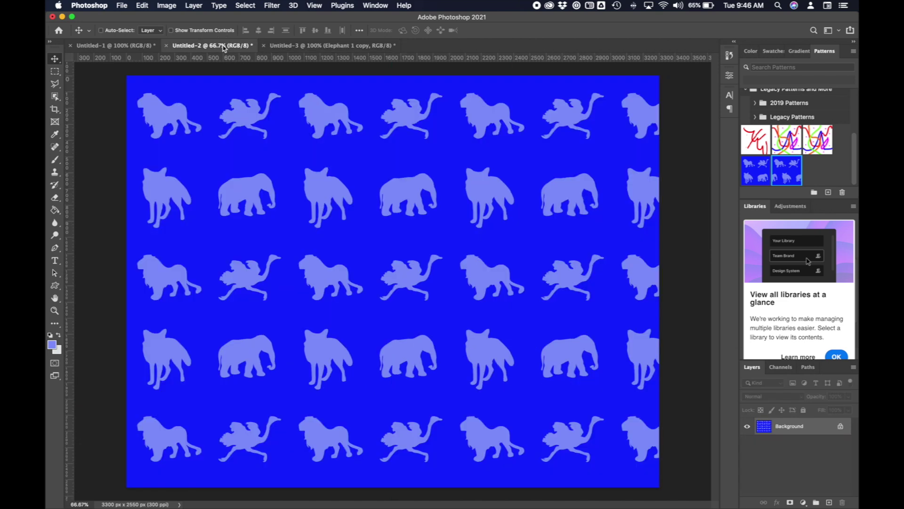
{"action": "key", "text": "super+z"}
{"action": "key", "text": "super+z"}
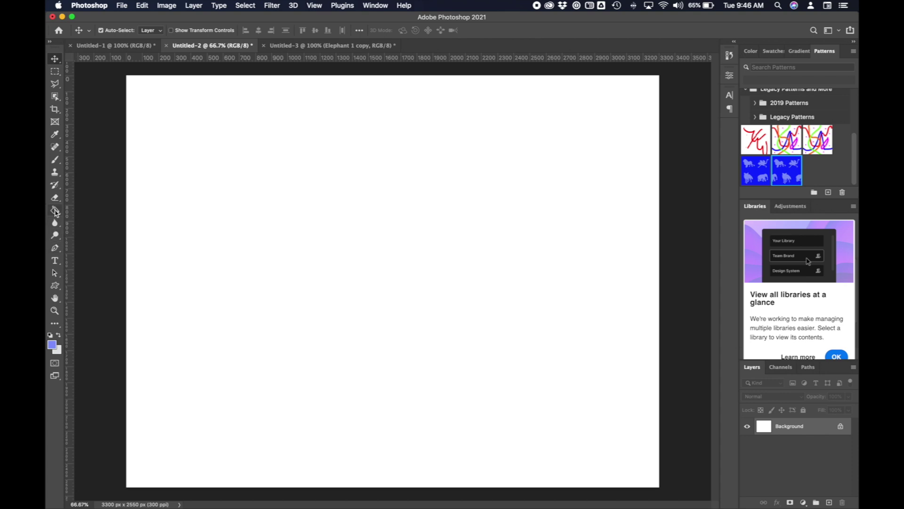
{"action": "left_click", "coordinate": [55, 210]}
{"action": "left_click", "coordinate": [132, 32]}
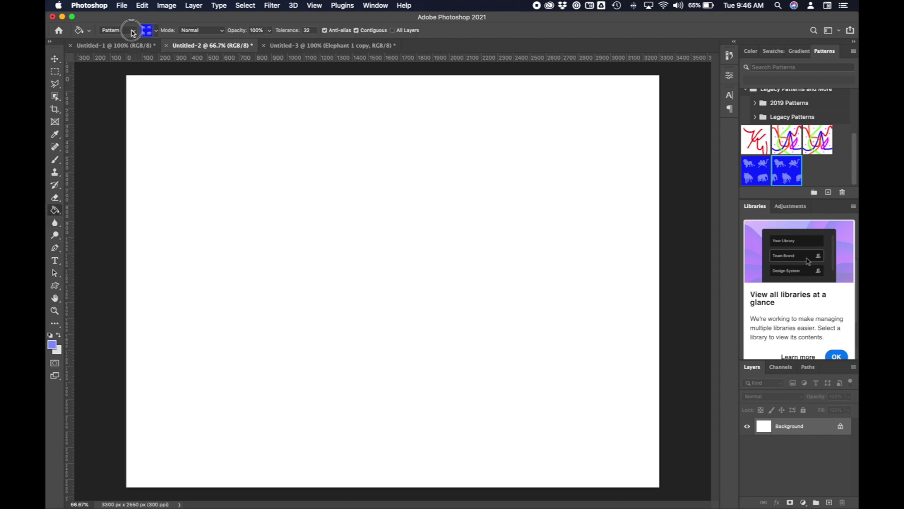
{"action": "left_click", "coordinate": [157, 32]}
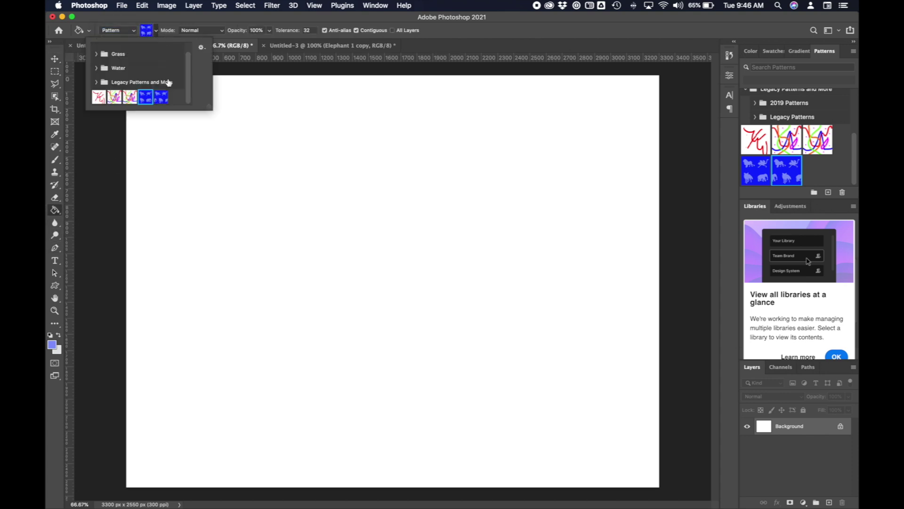
{"action": "left_click", "coordinate": [163, 98]}
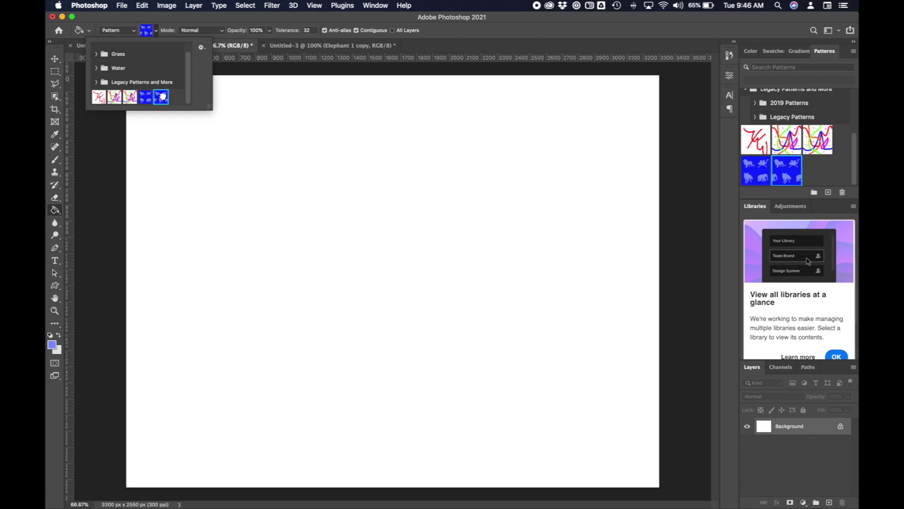
{"action": "left_click", "coordinate": [222, 154]}
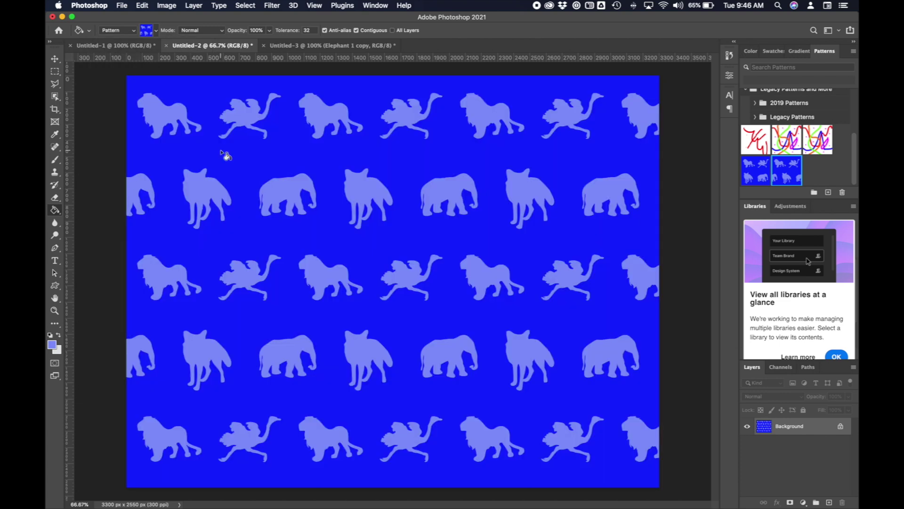